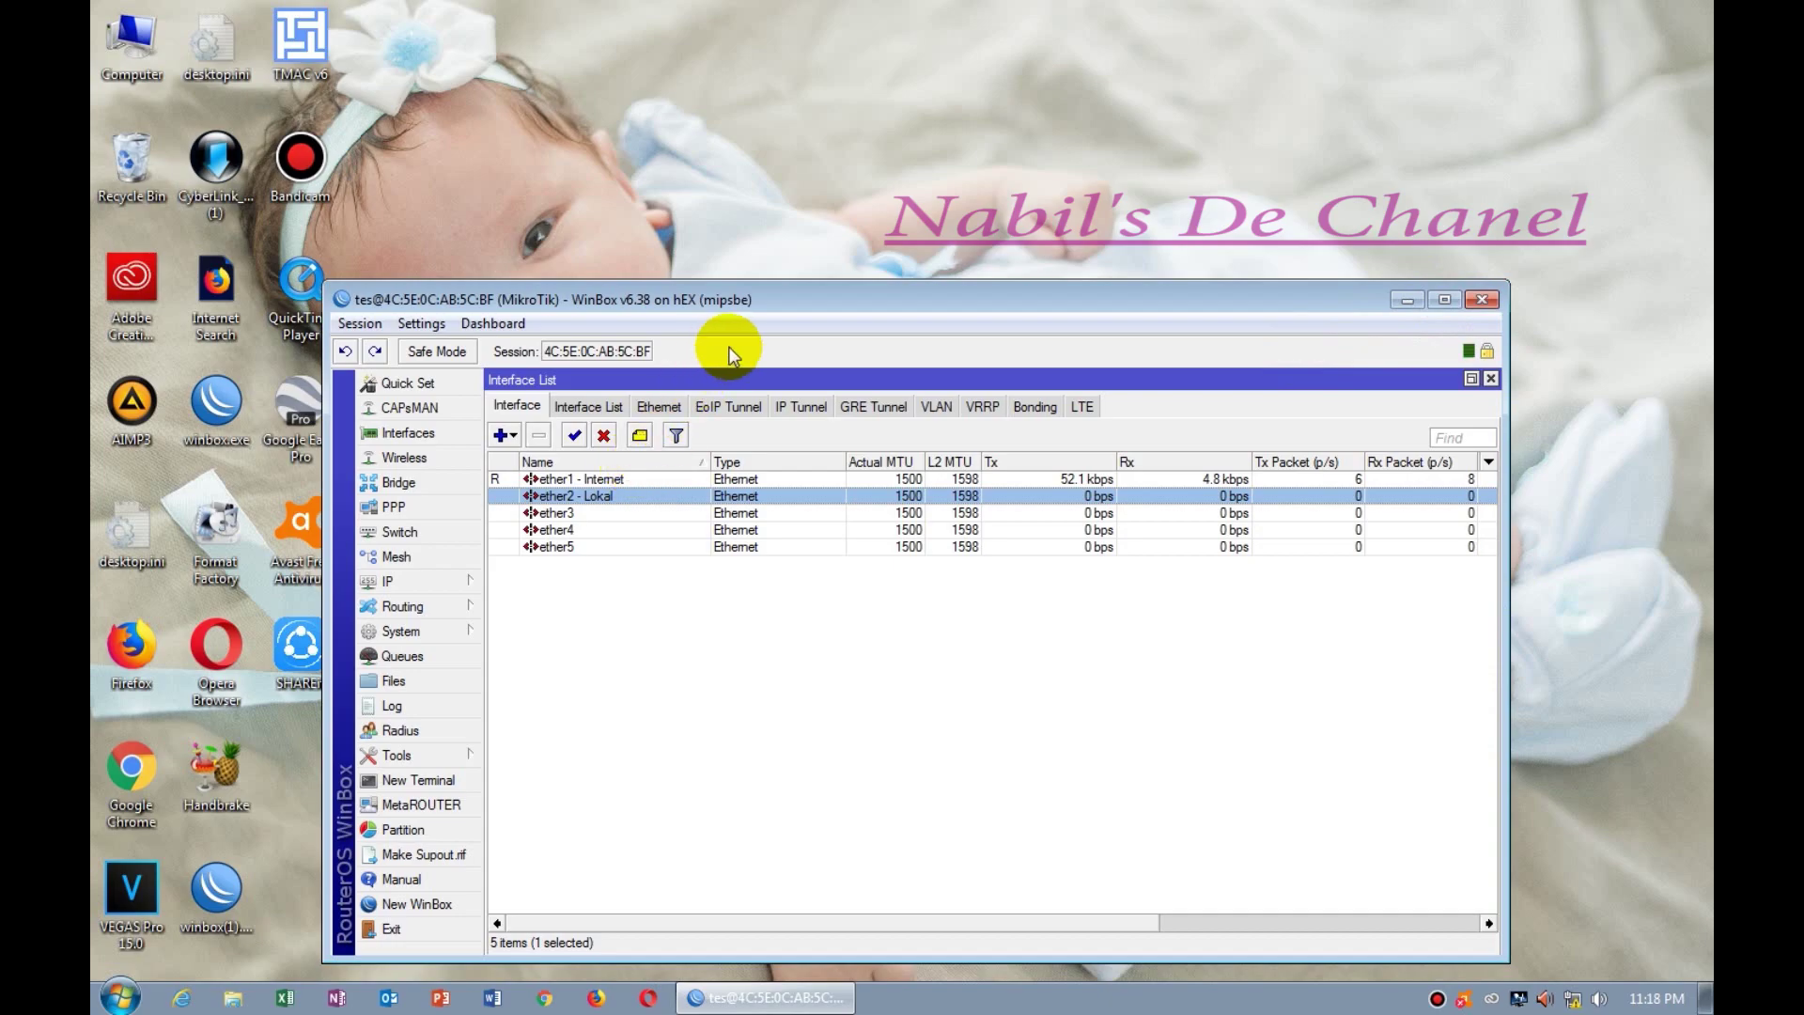
Step: Add the IP address 192.168.1.1/24 on interface ether1 - Internet to the router's address list
{"action": "left_click", "coordinate": [469, 576]}
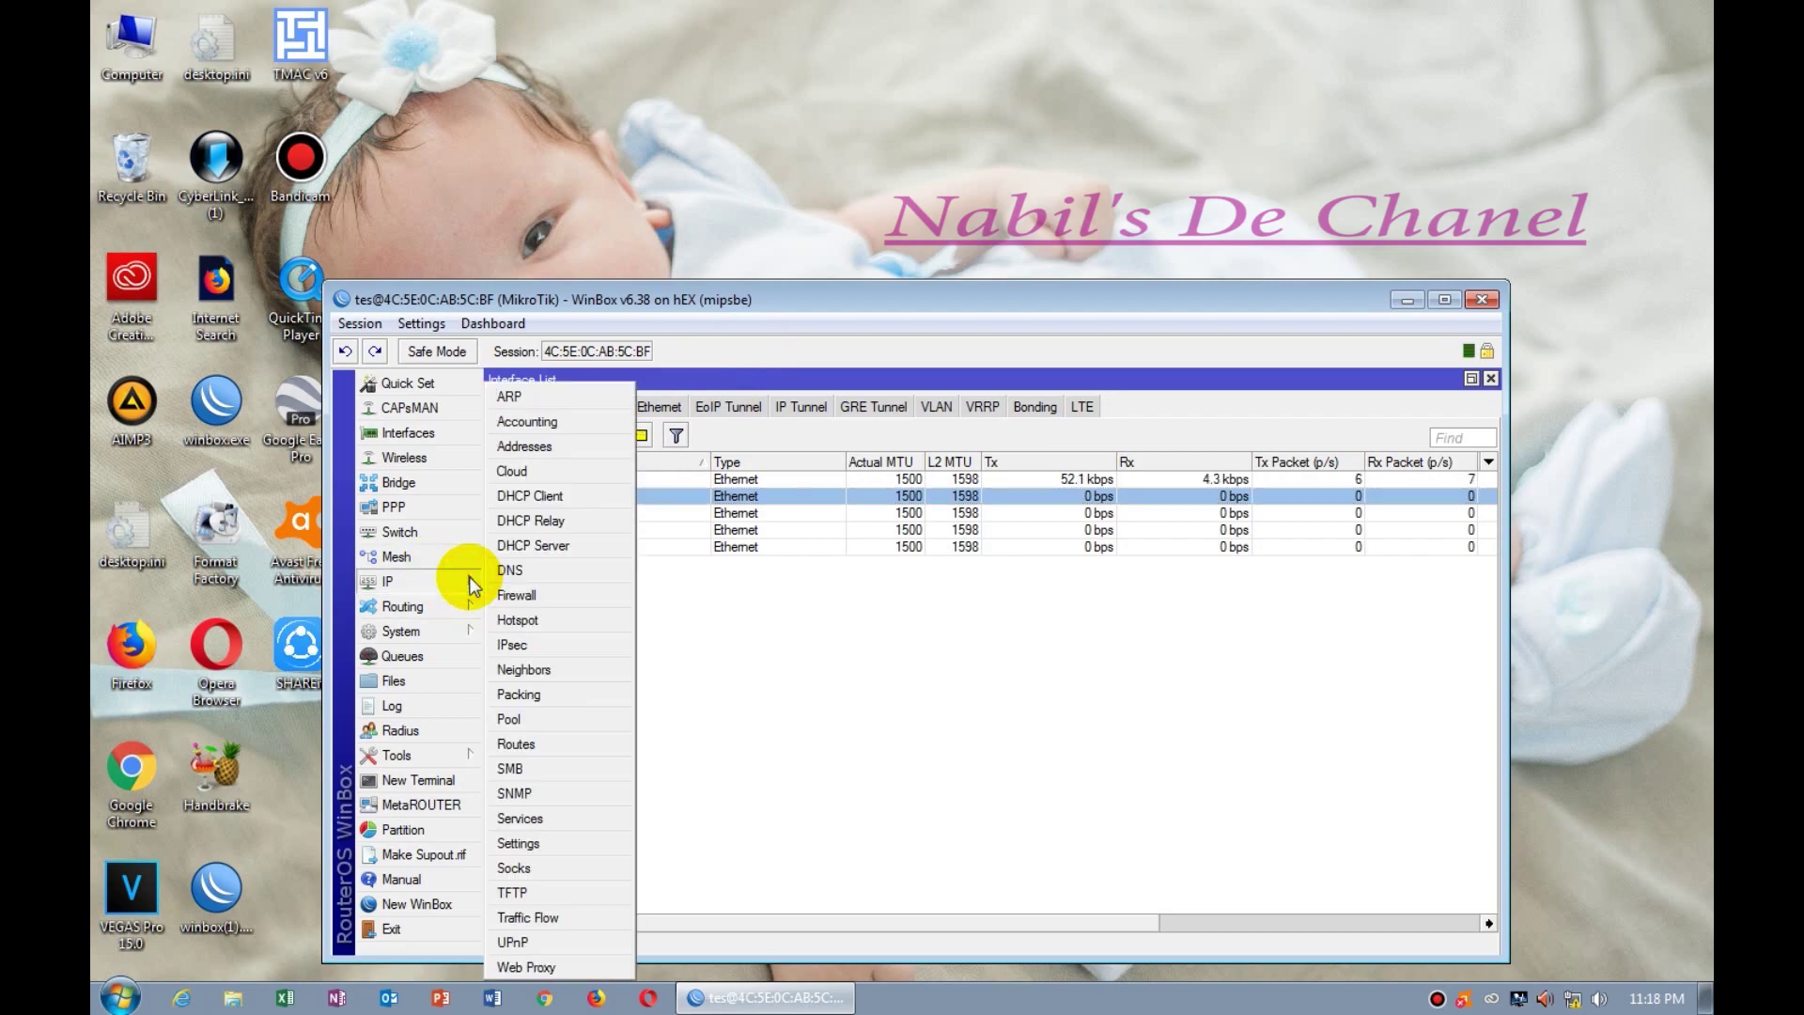
{"action": "left_click", "coordinate": [556, 443]}
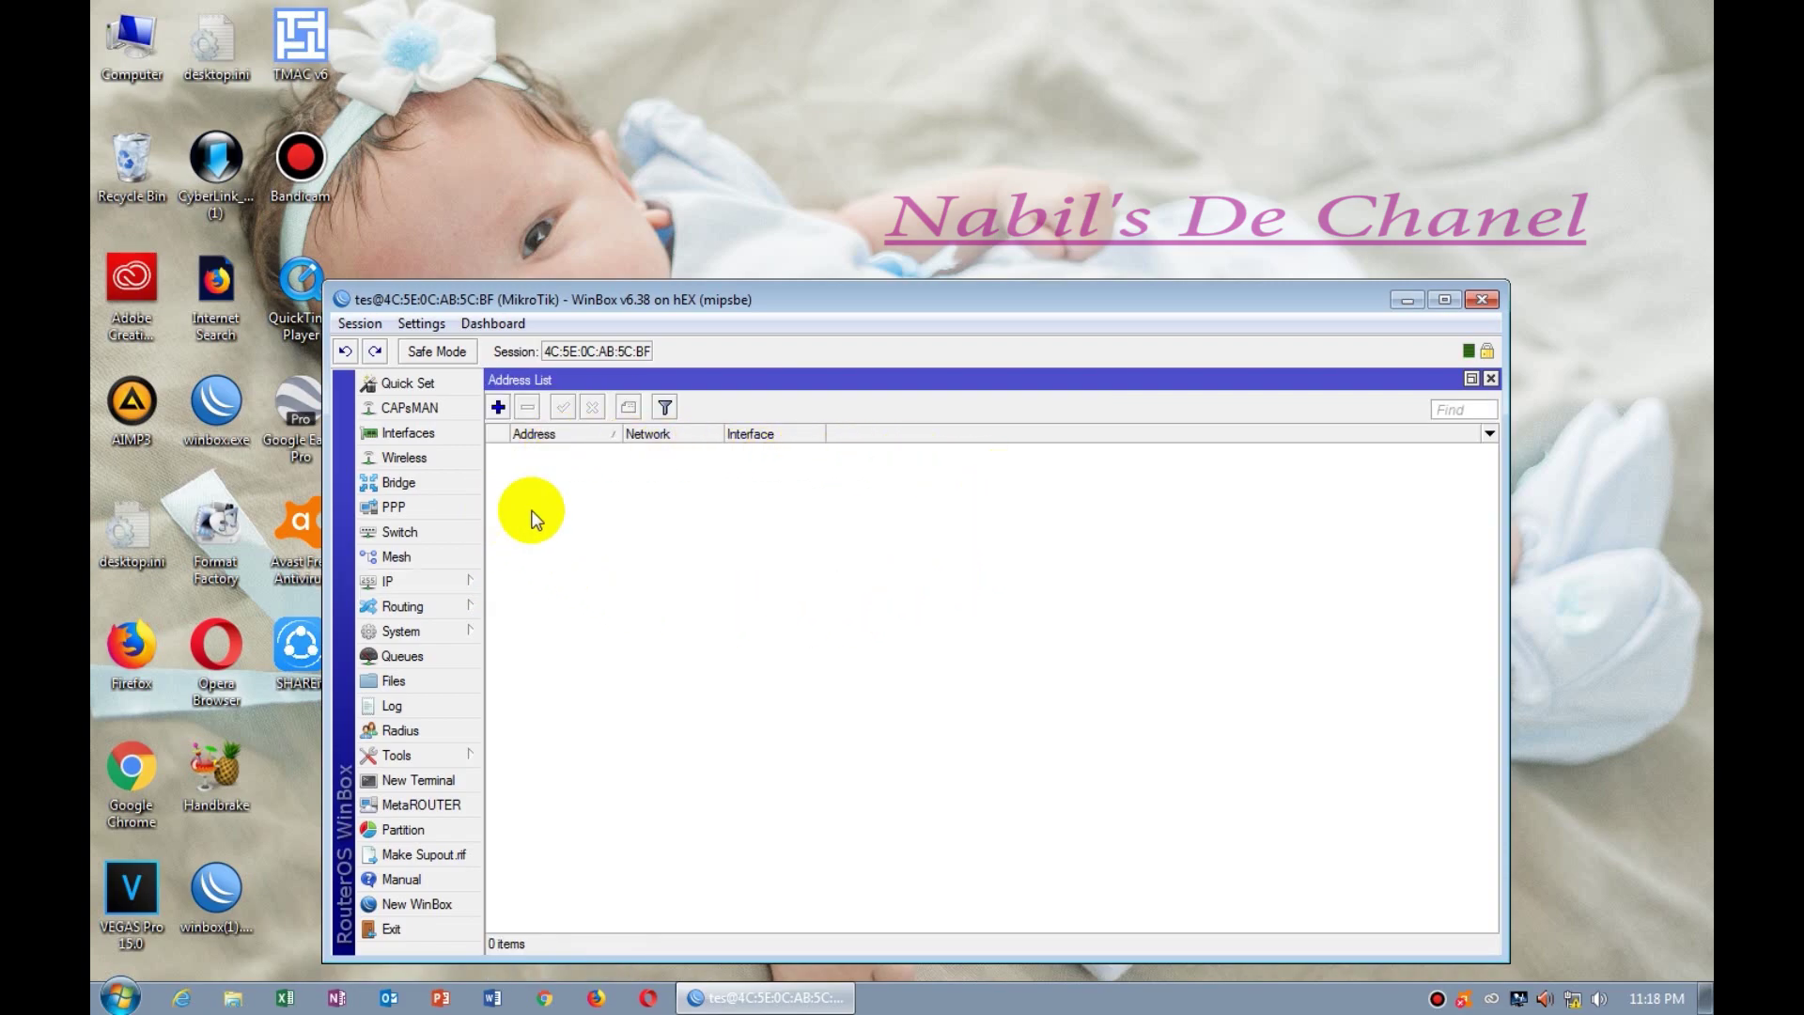
{"action": "left_click", "coordinate": [498, 410]}
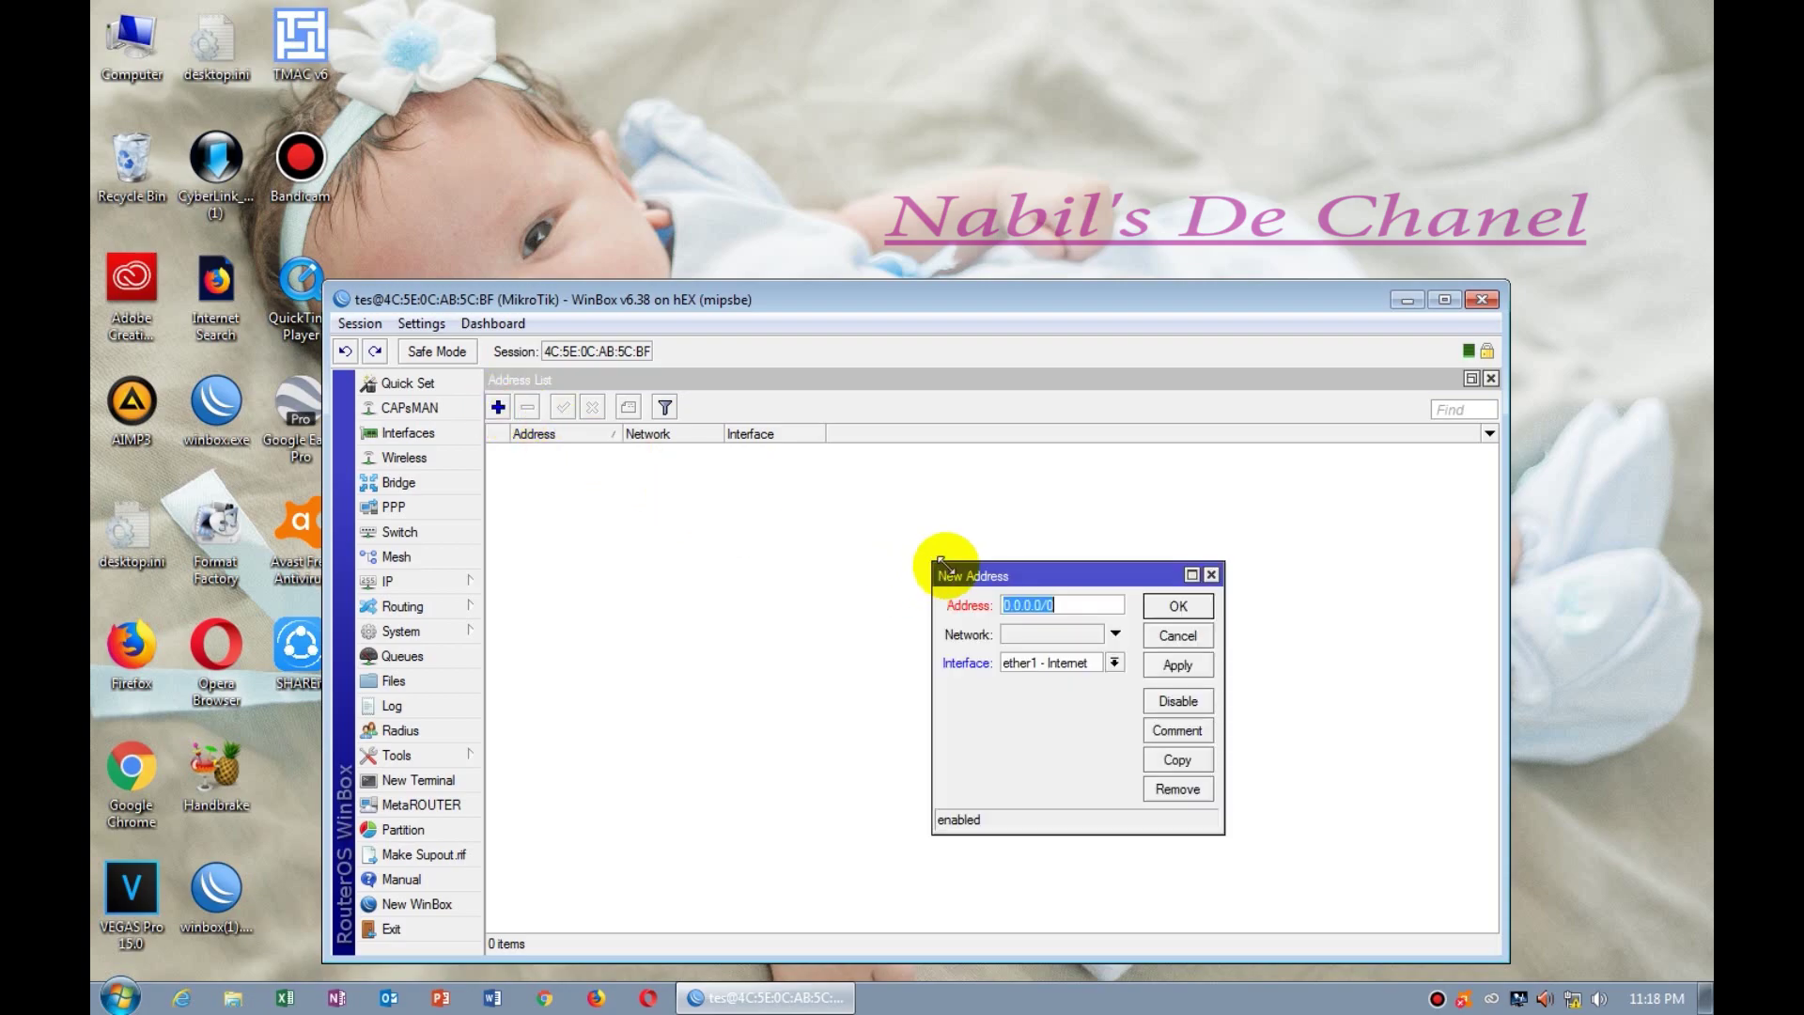
{"action": "left_click_drag", "start_coordinate": [982, 572], "coordinate": [937, 467]}
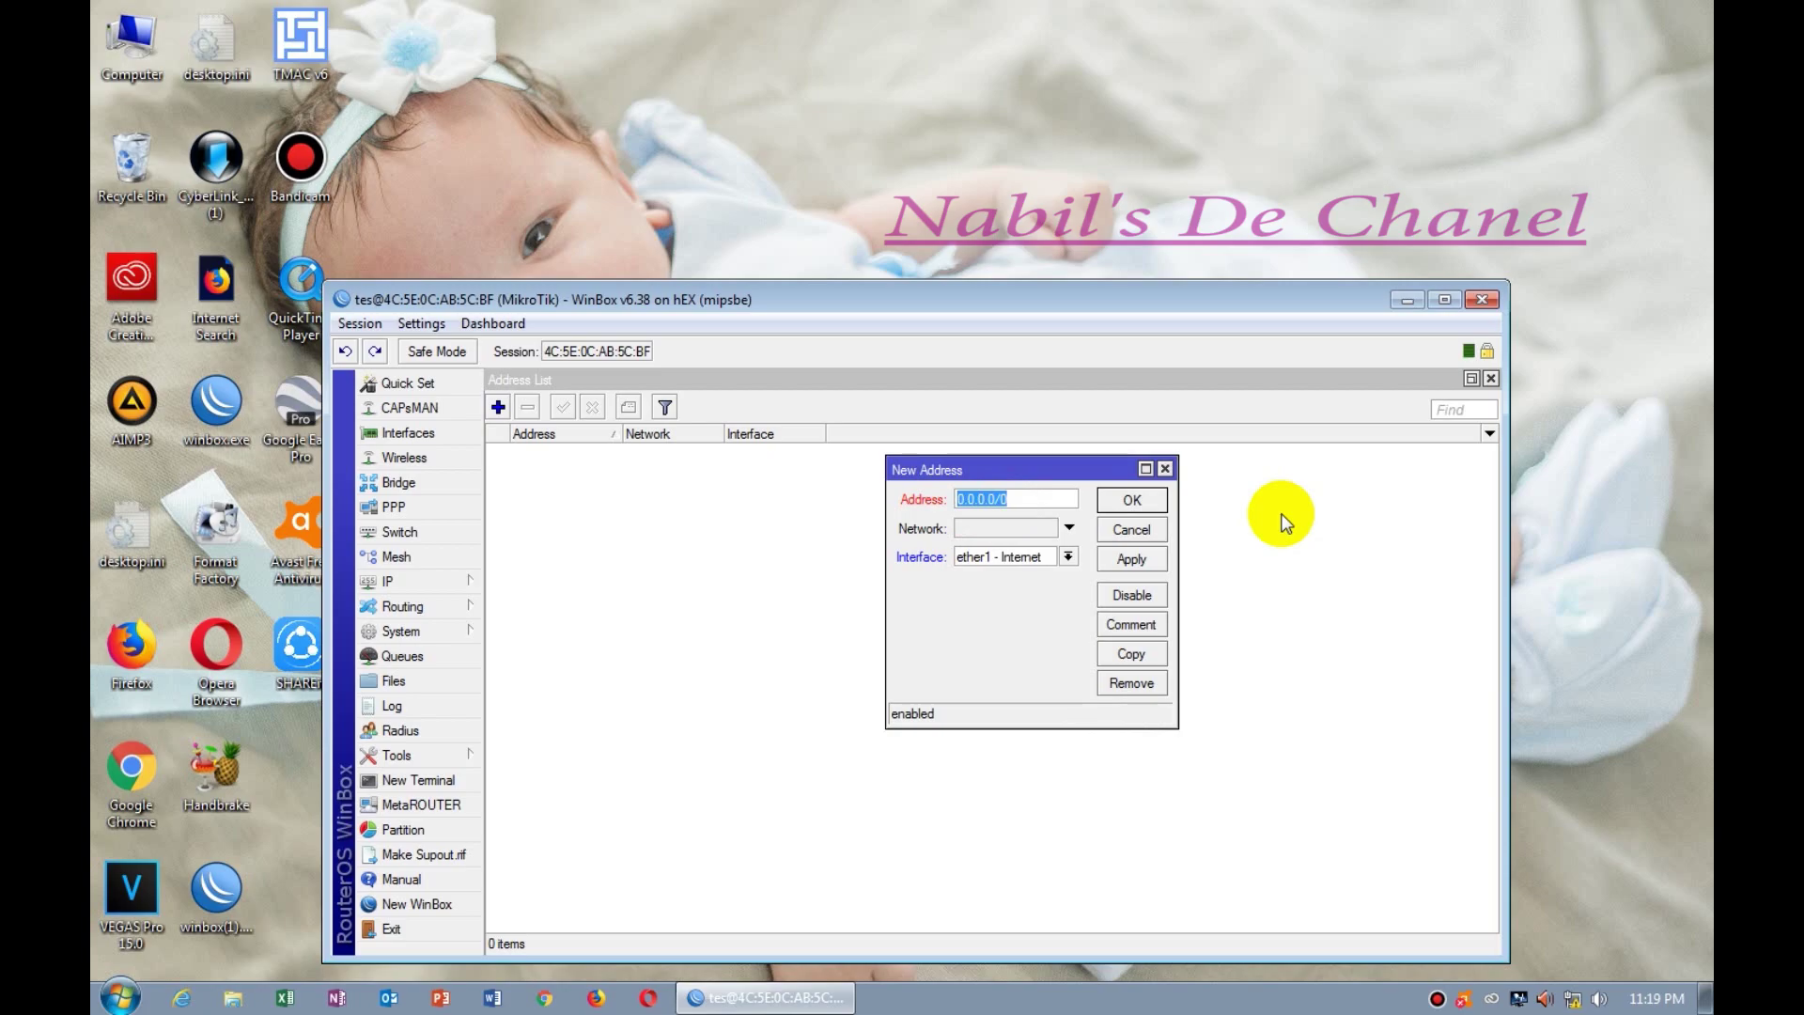
{"action": "type", "text": "192.168.1.1/24"}
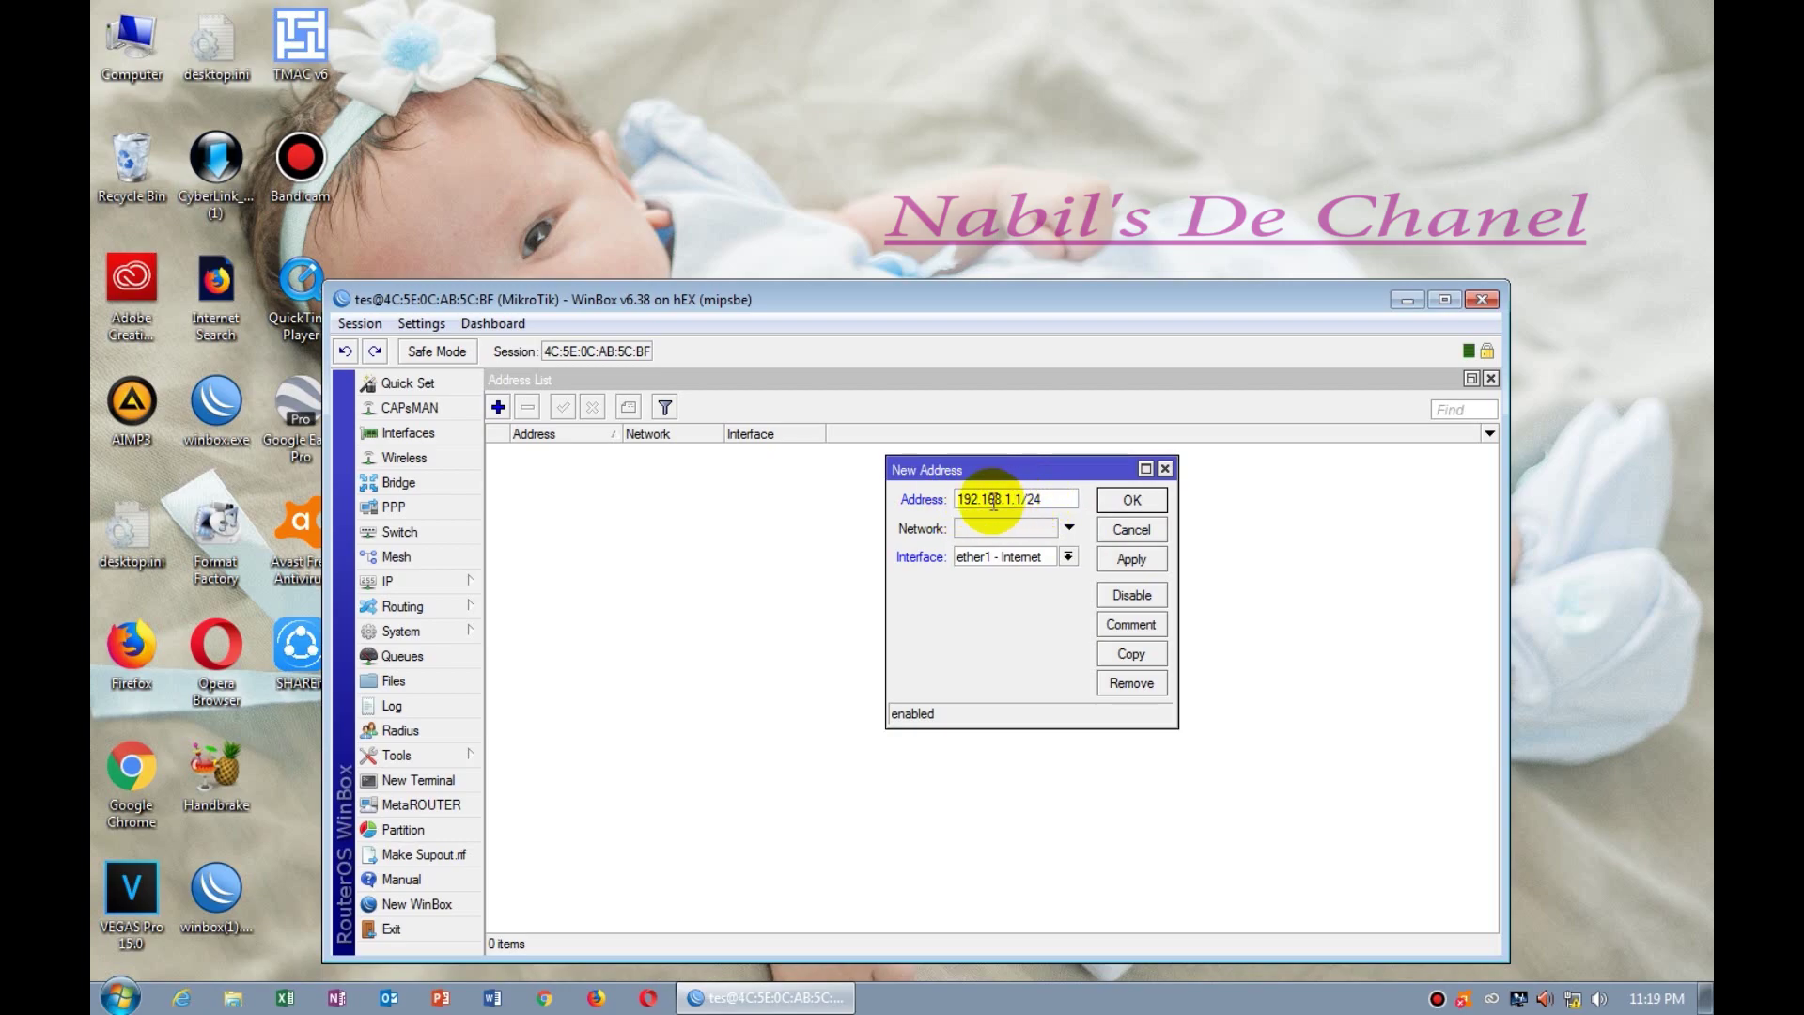
{"action": "mouse_move", "coordinate": [1041, 505]}
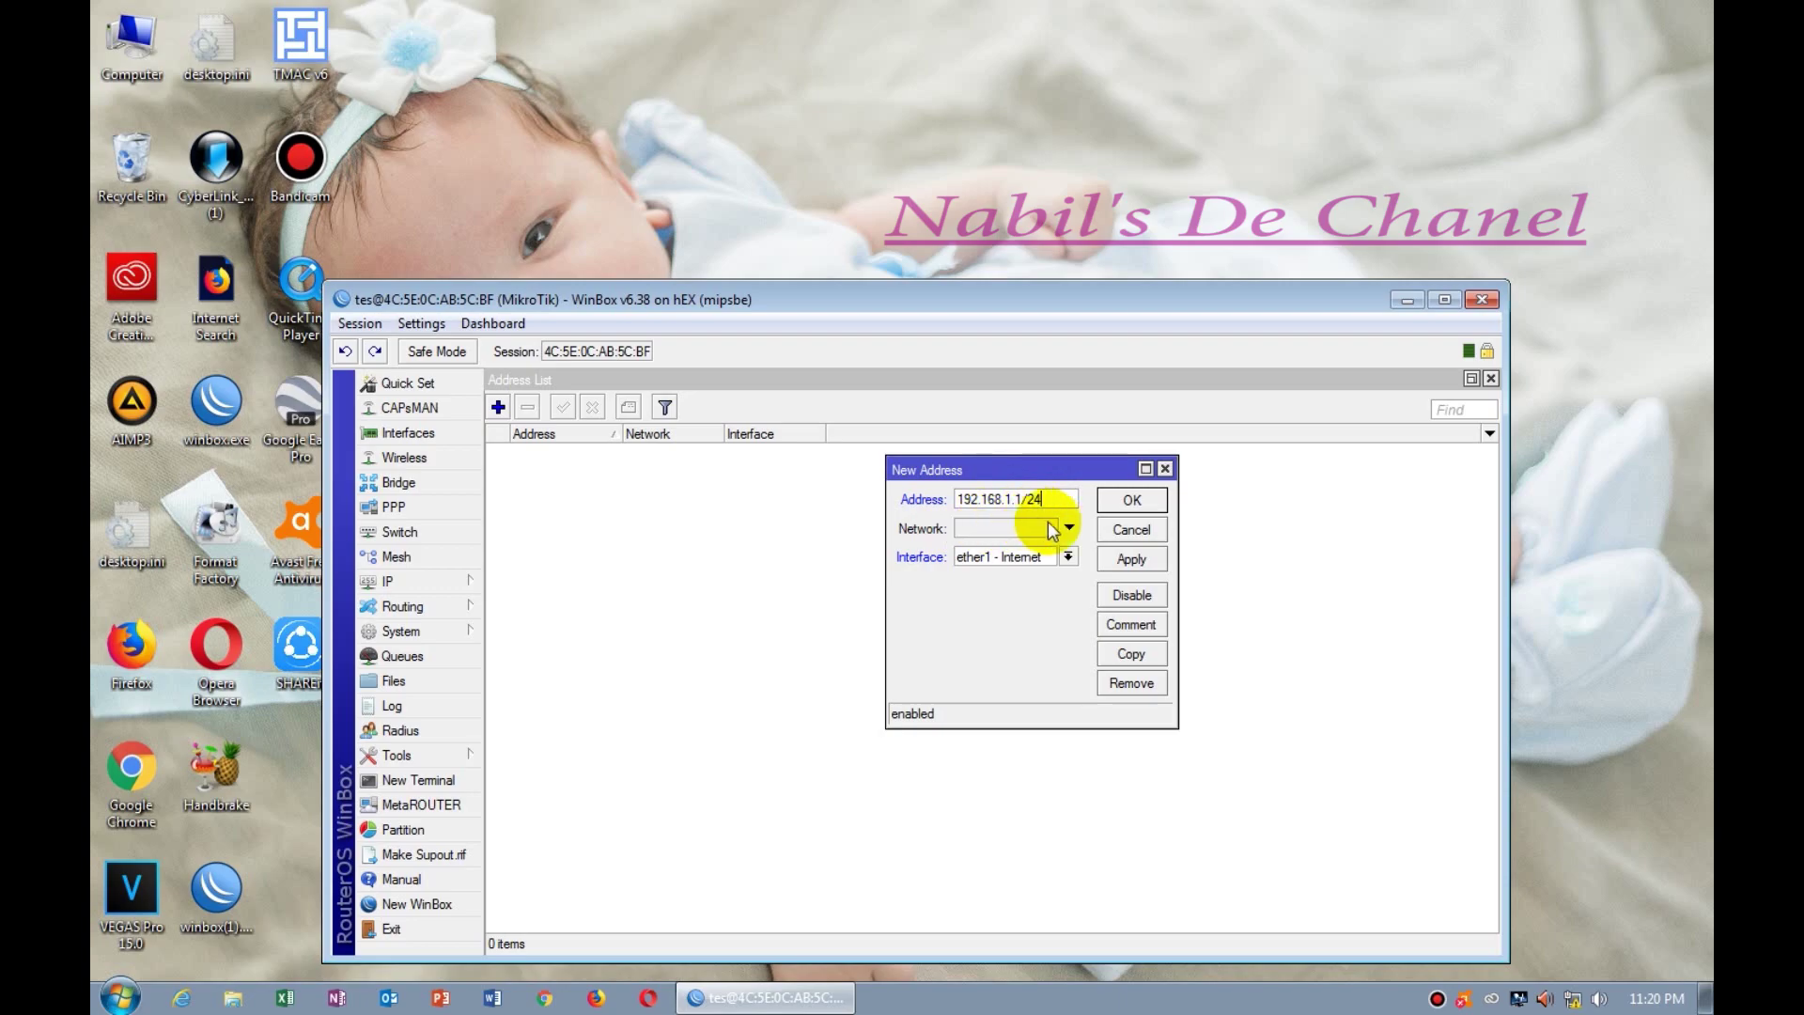
{"action": "left_click", "coordinate": [1068, 558]}
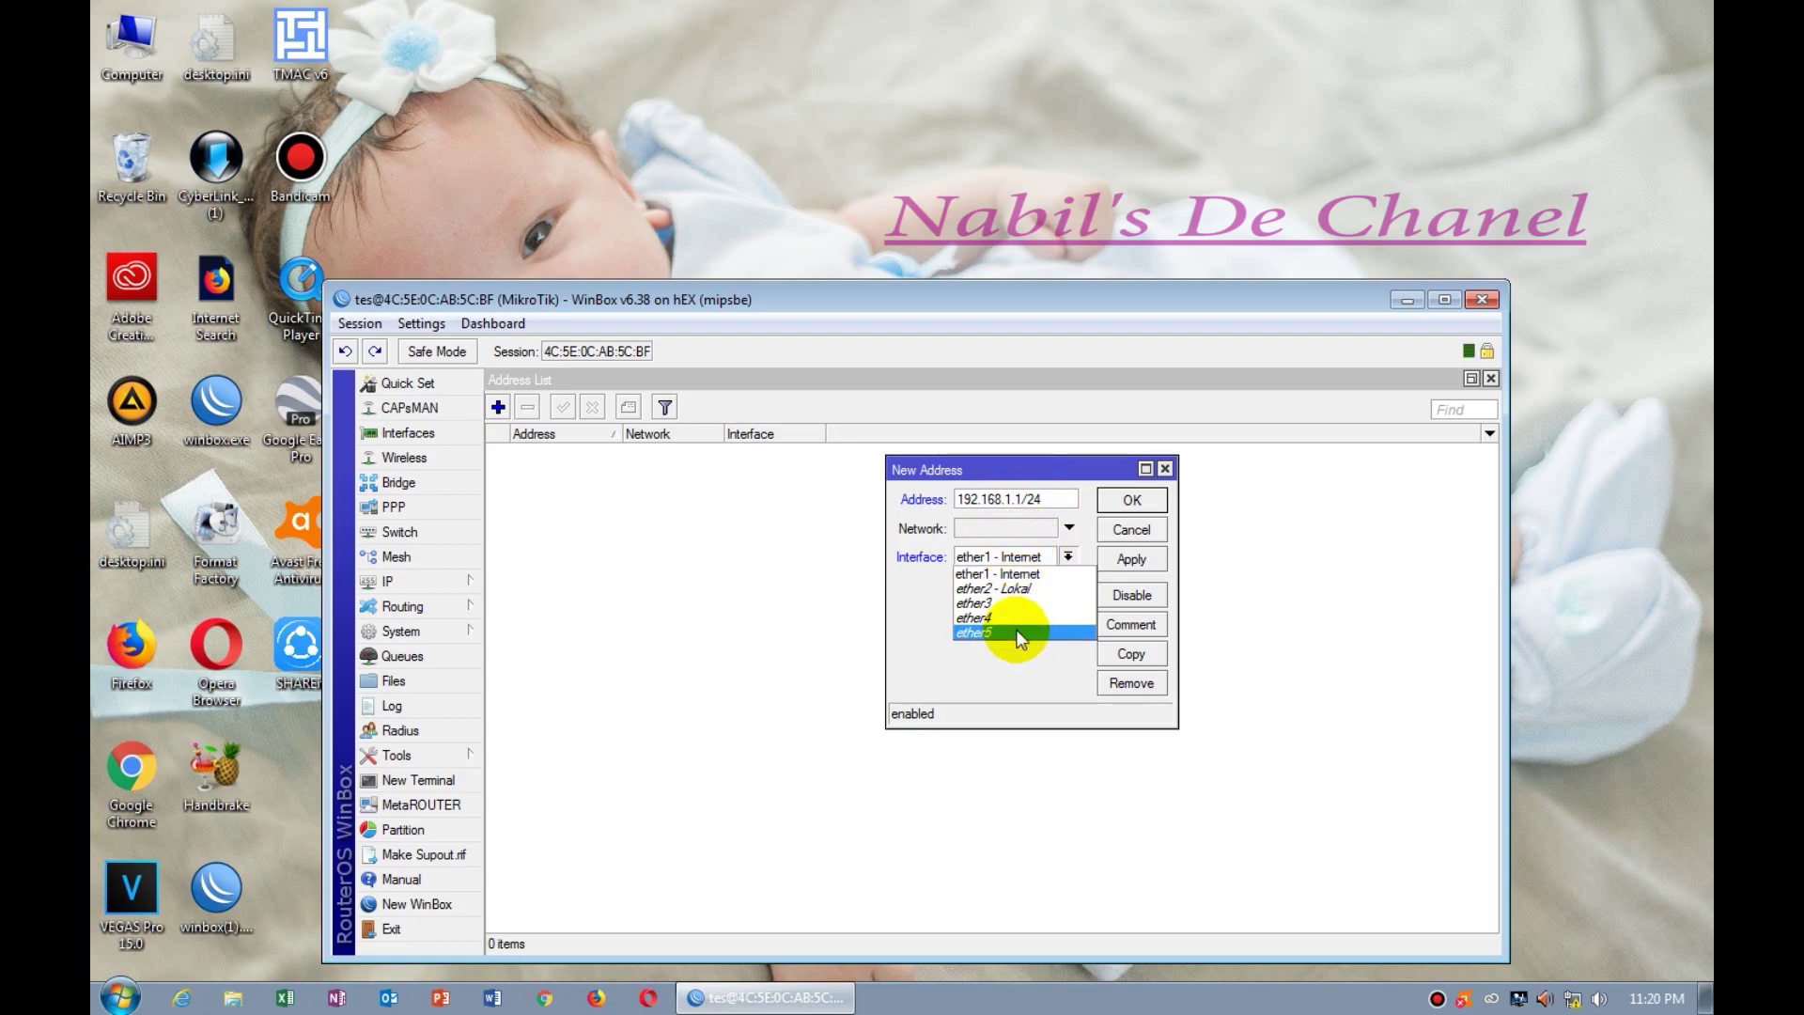
{"action": "left_click", "coordinate": [1035, 573]}
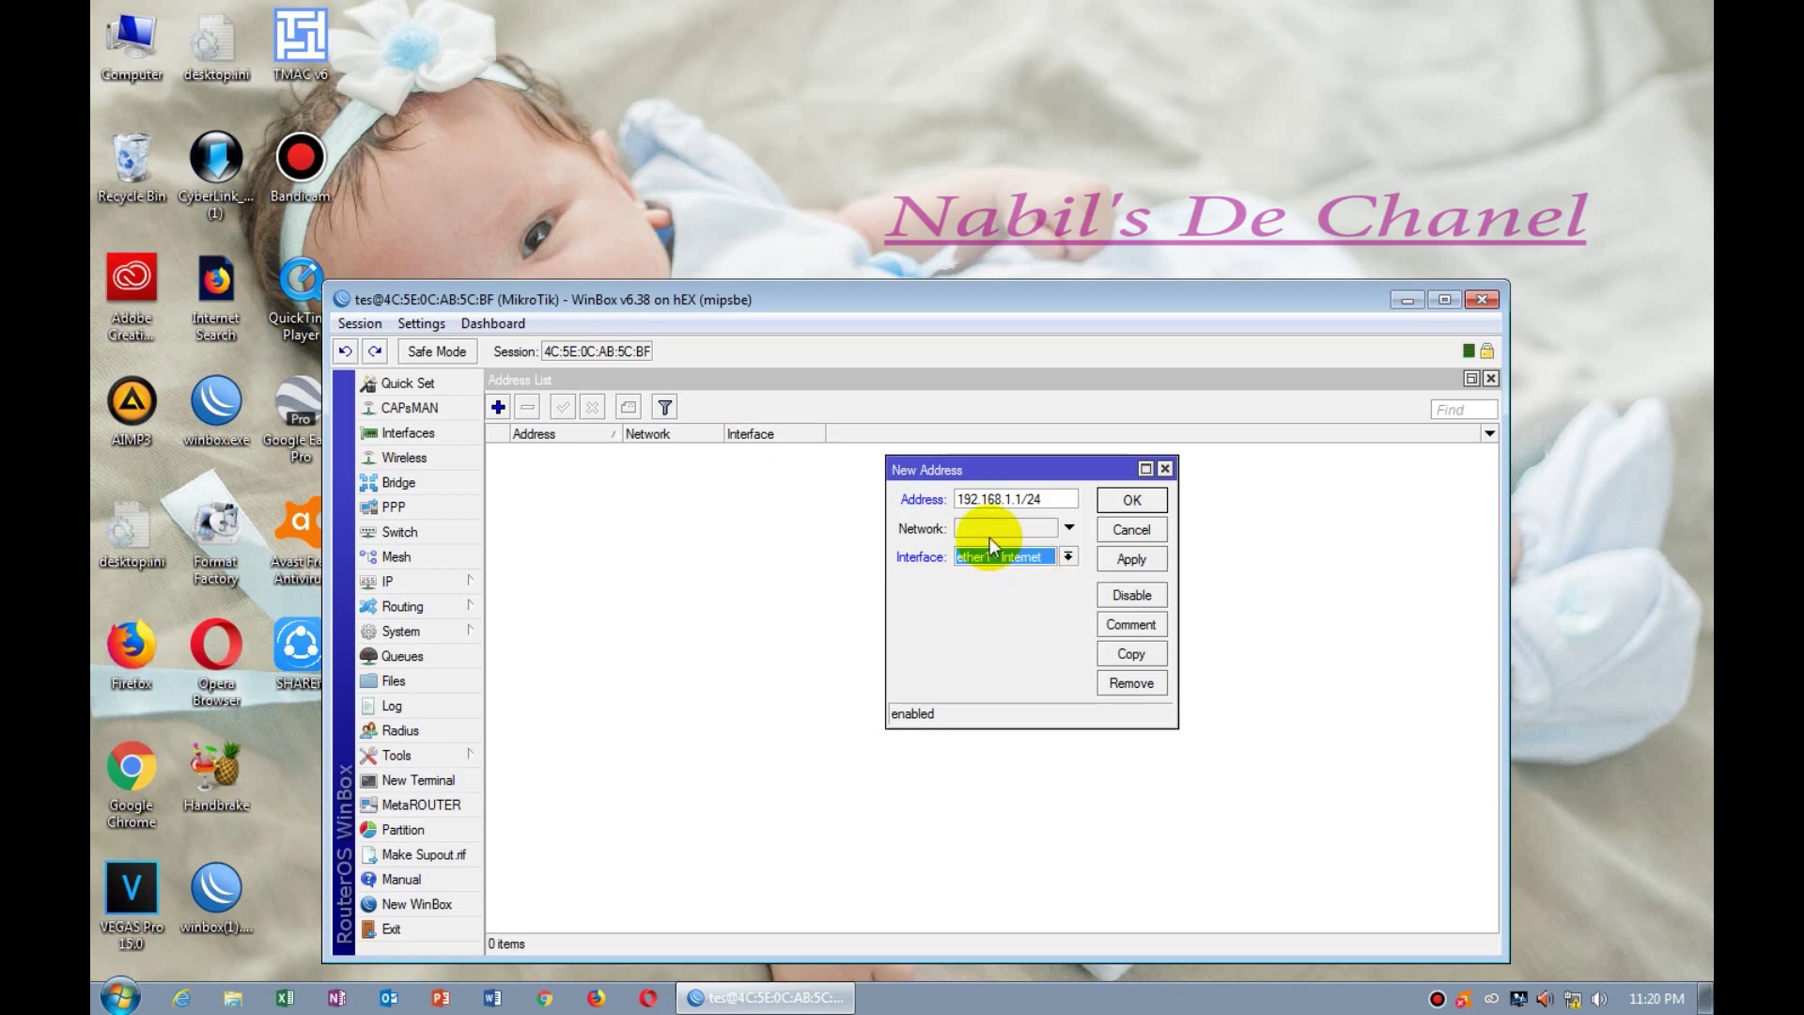
{"action": "left_click", "coordinate": [1130, 560]}
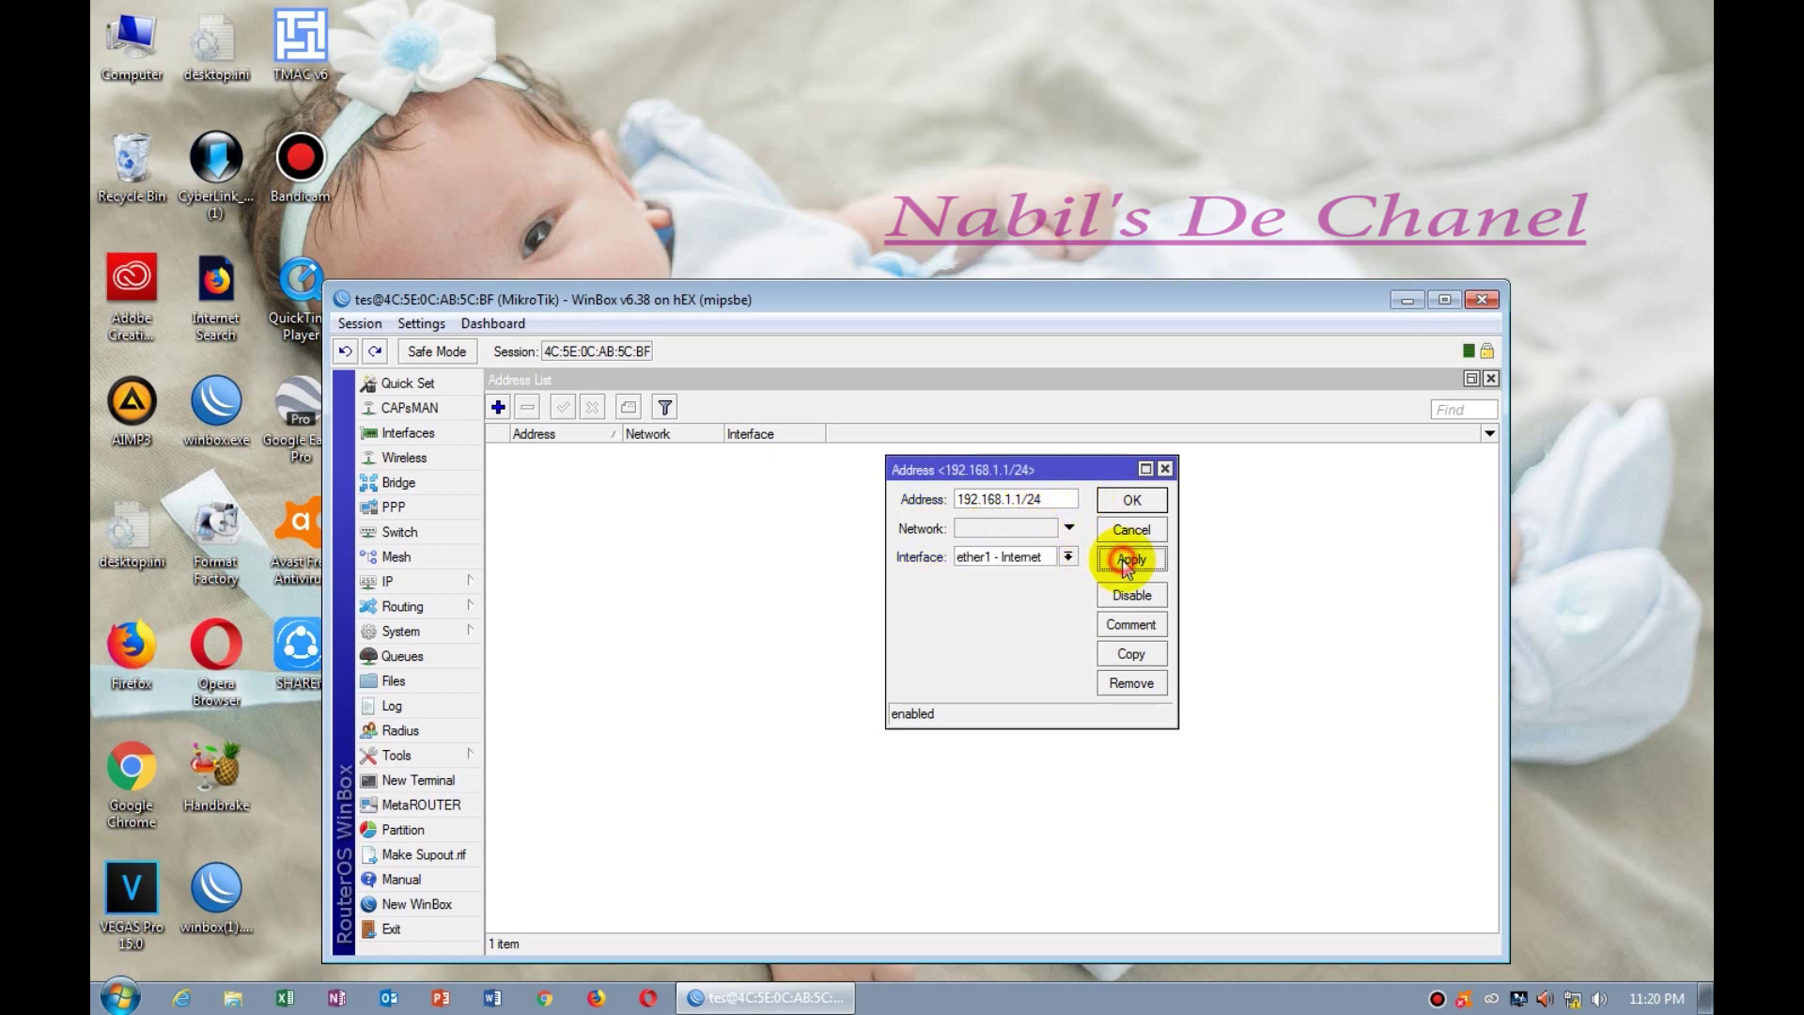
{"action": "left_click", "coordinate": [1131, 500]}
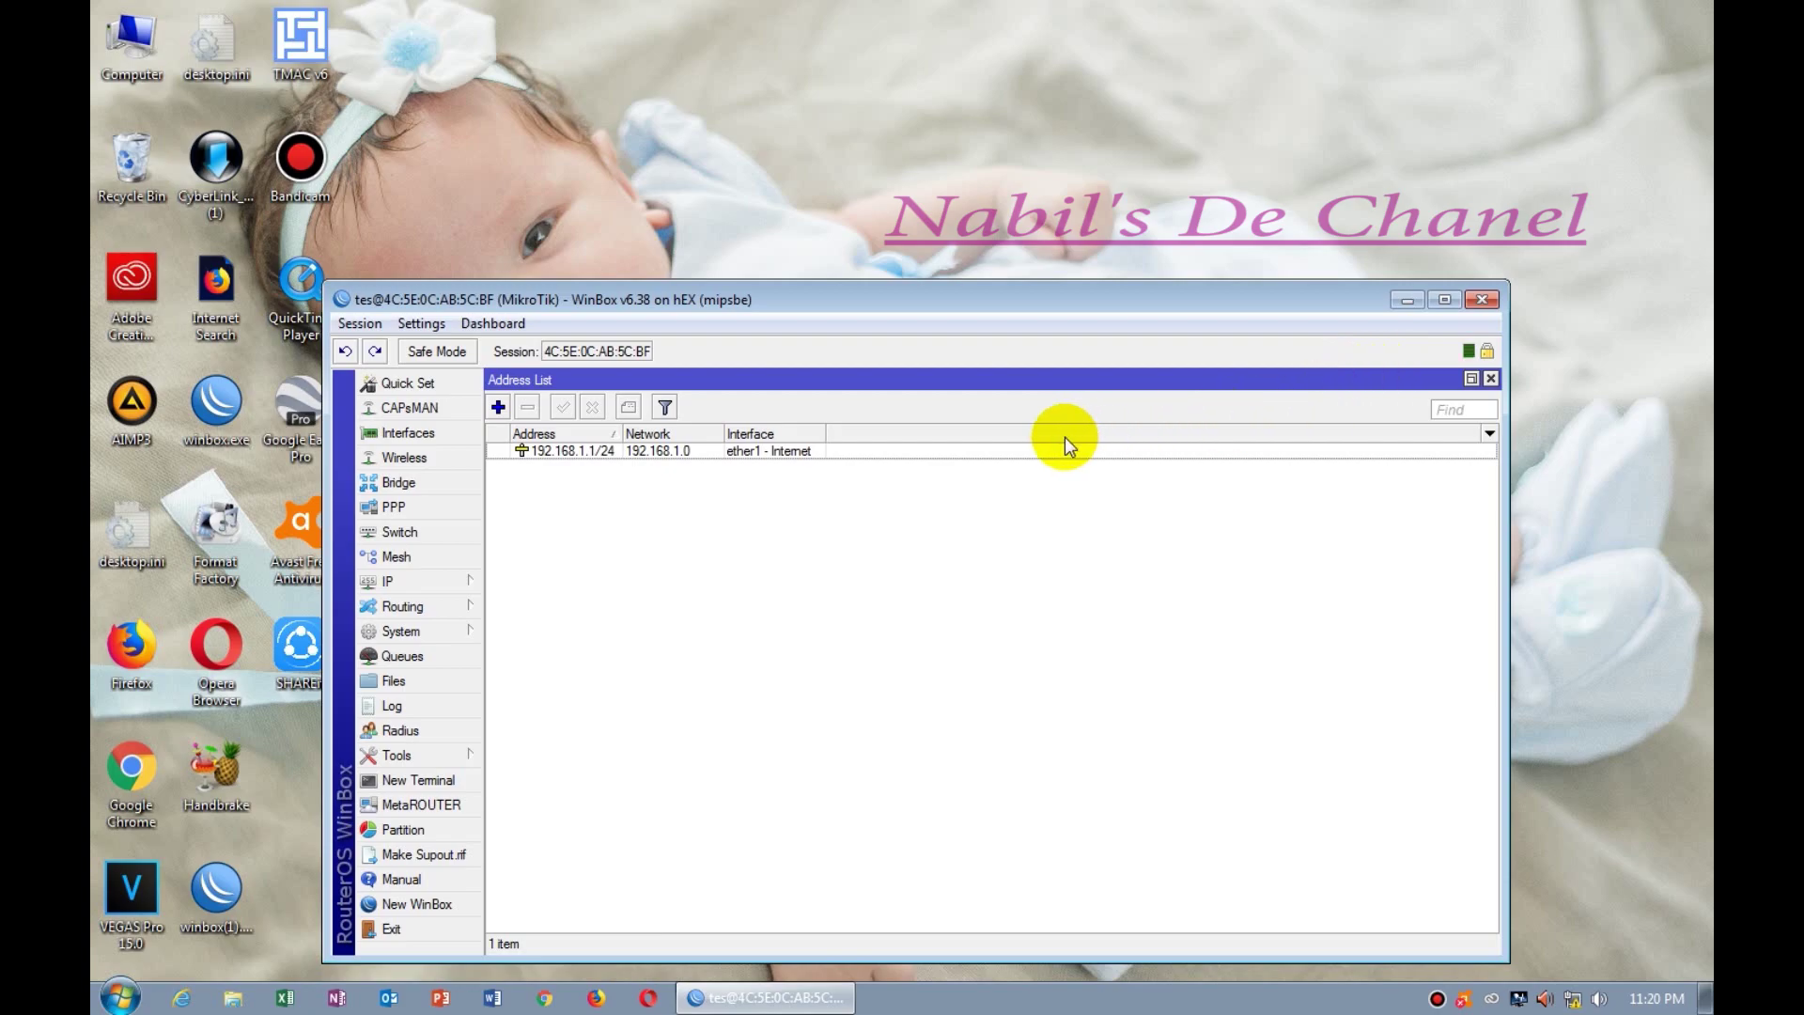
Step: Close the router session, relaunch winbox(1).exe and choose the neighbor's IP address 192.168.1.1 as the connection target
{"action": "left_click", "coordinate": [1483, 299]}
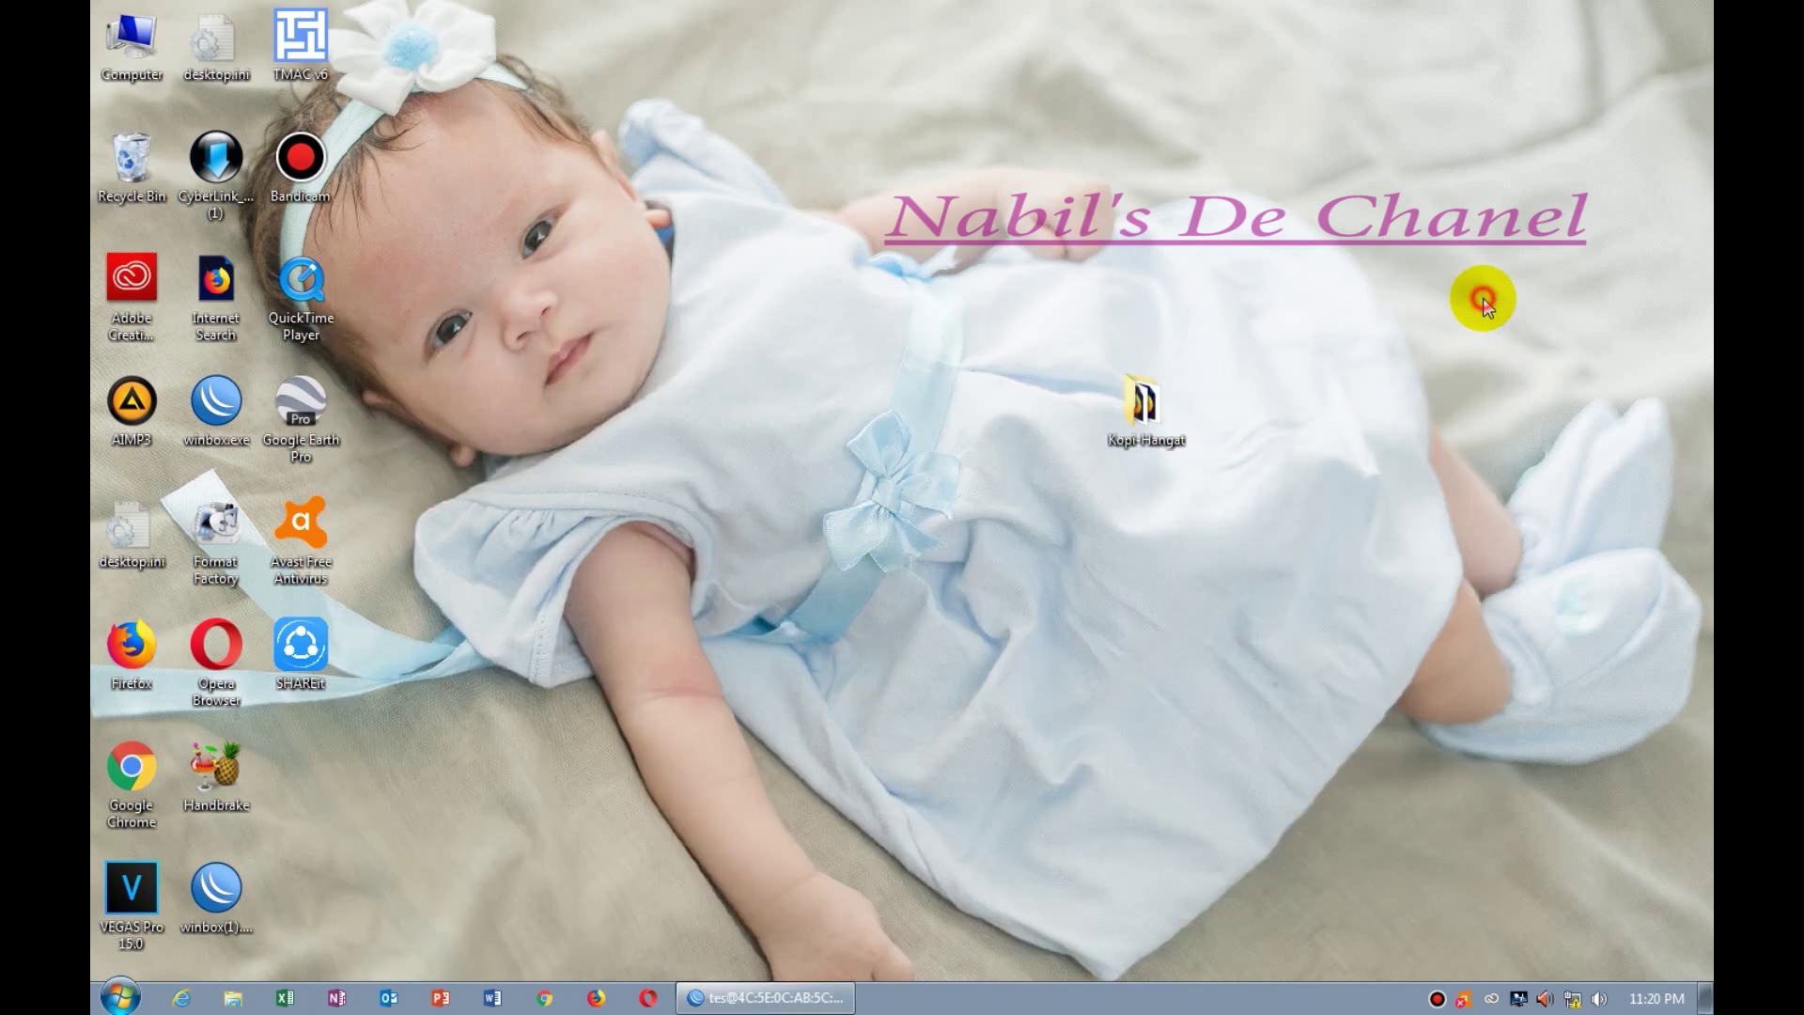
{"action": "double_click", "coordinate": [218, 897]}
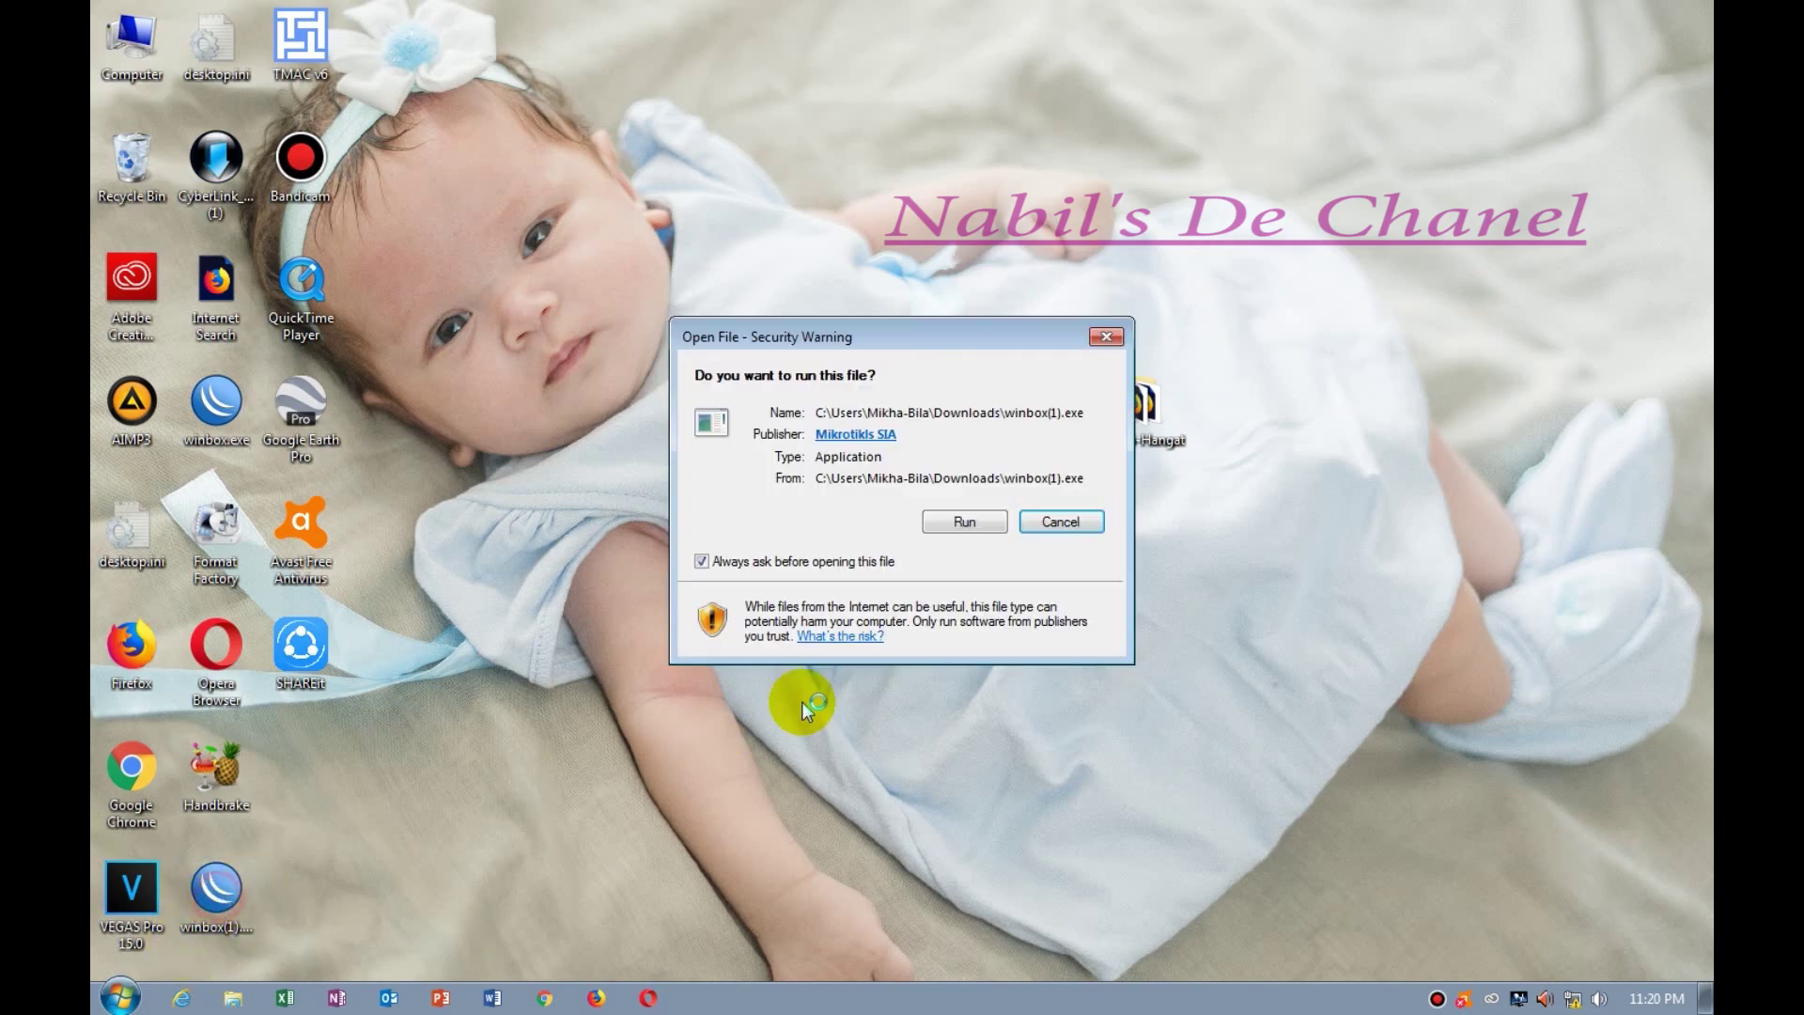
{"action": "left_click", "coordinate": [959, 524]}
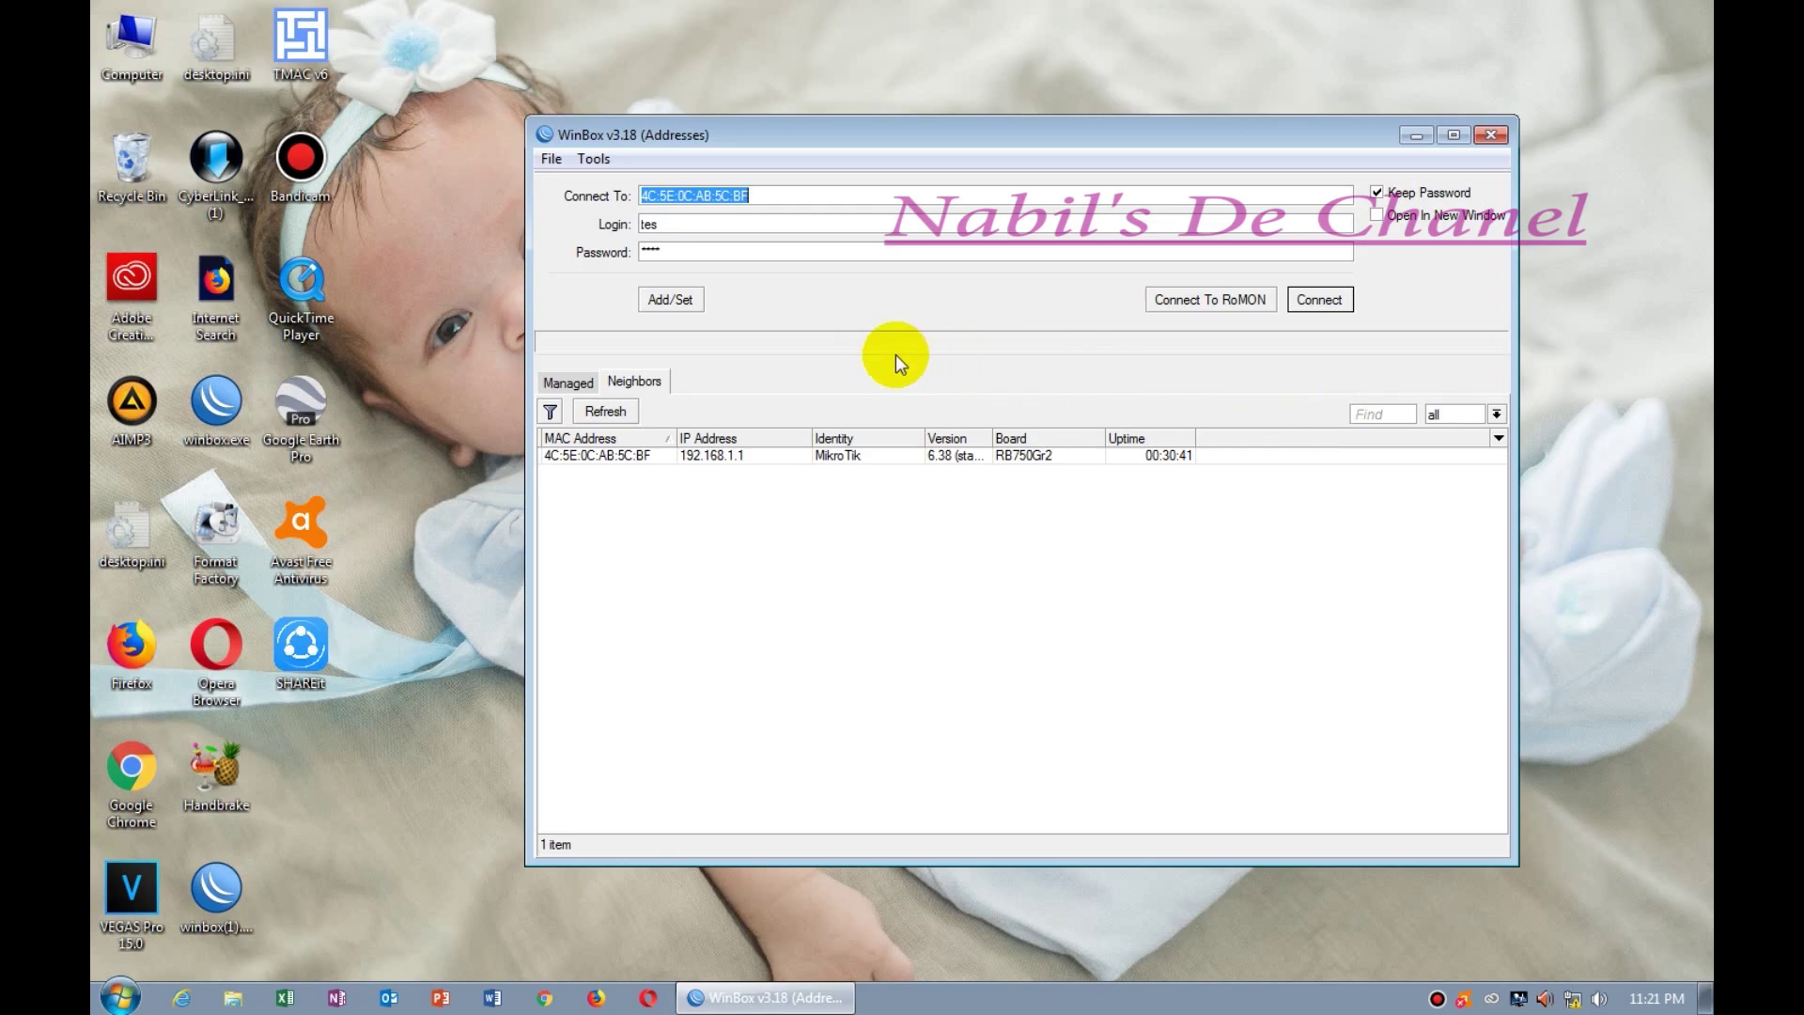
{"action": "left_click", "coordinate": [719, 453]}
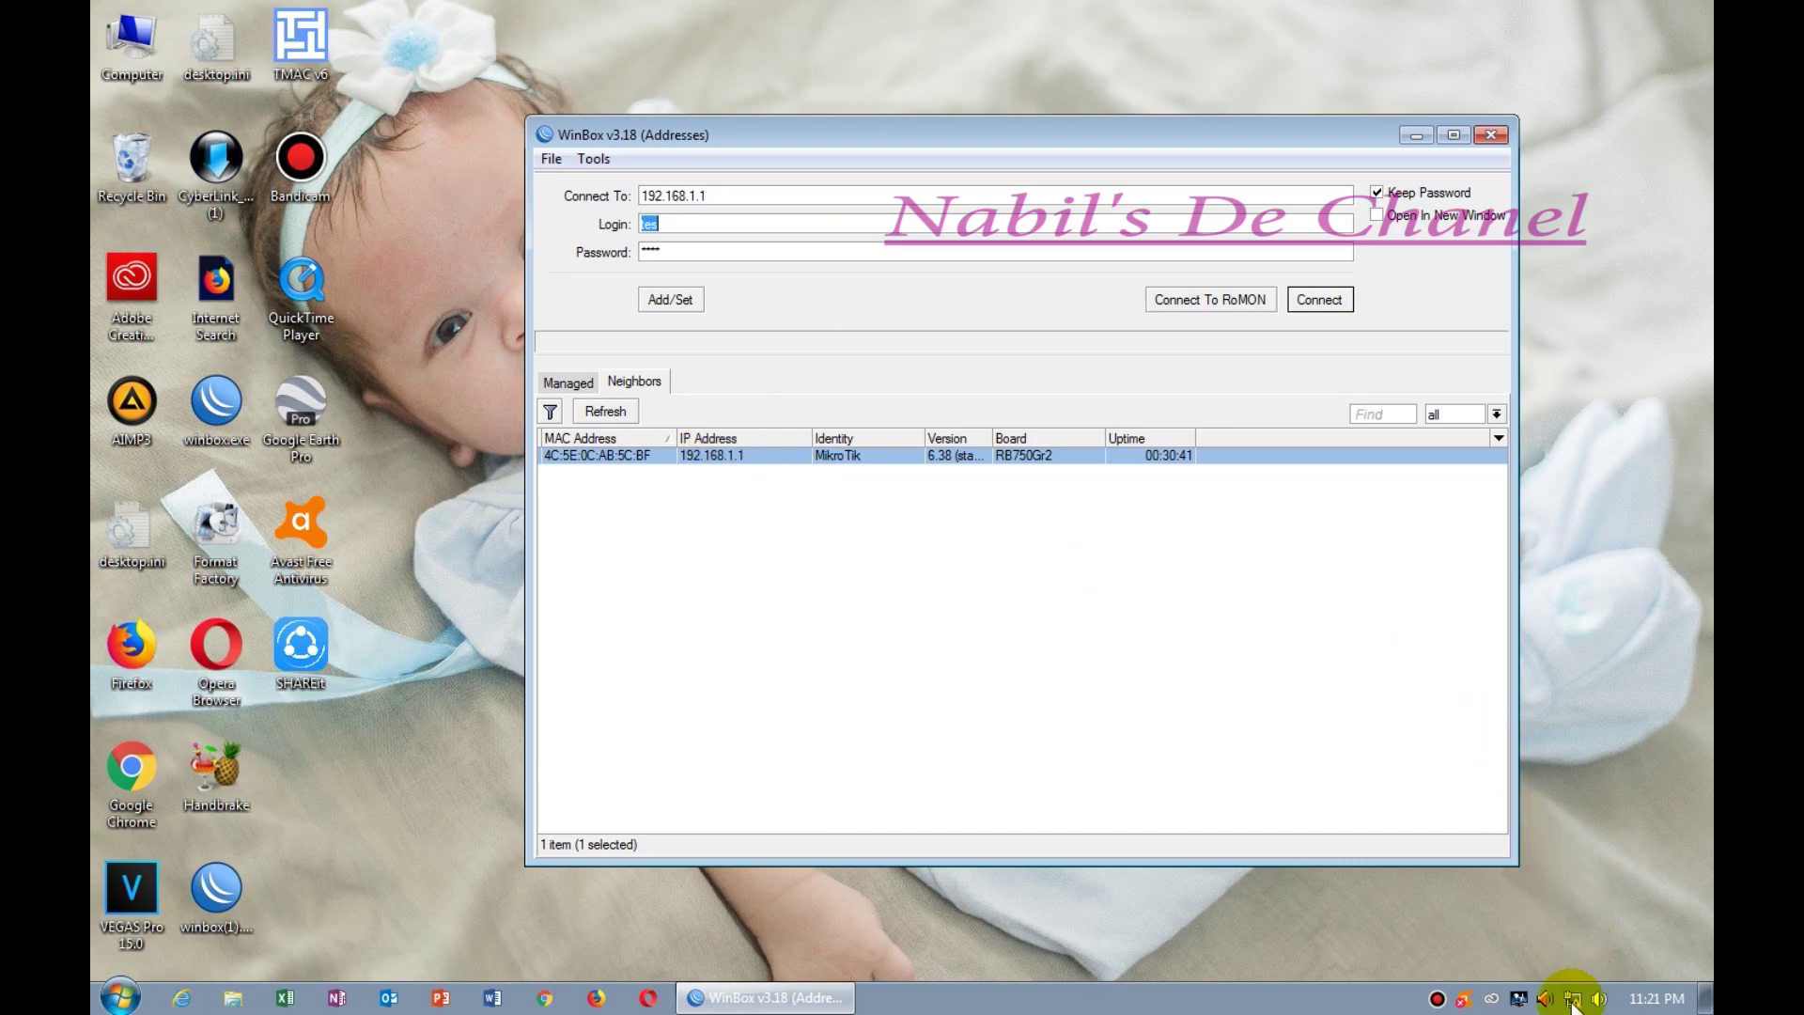
{"action": "mouse_move", "coordinate": [1572, 1005]}
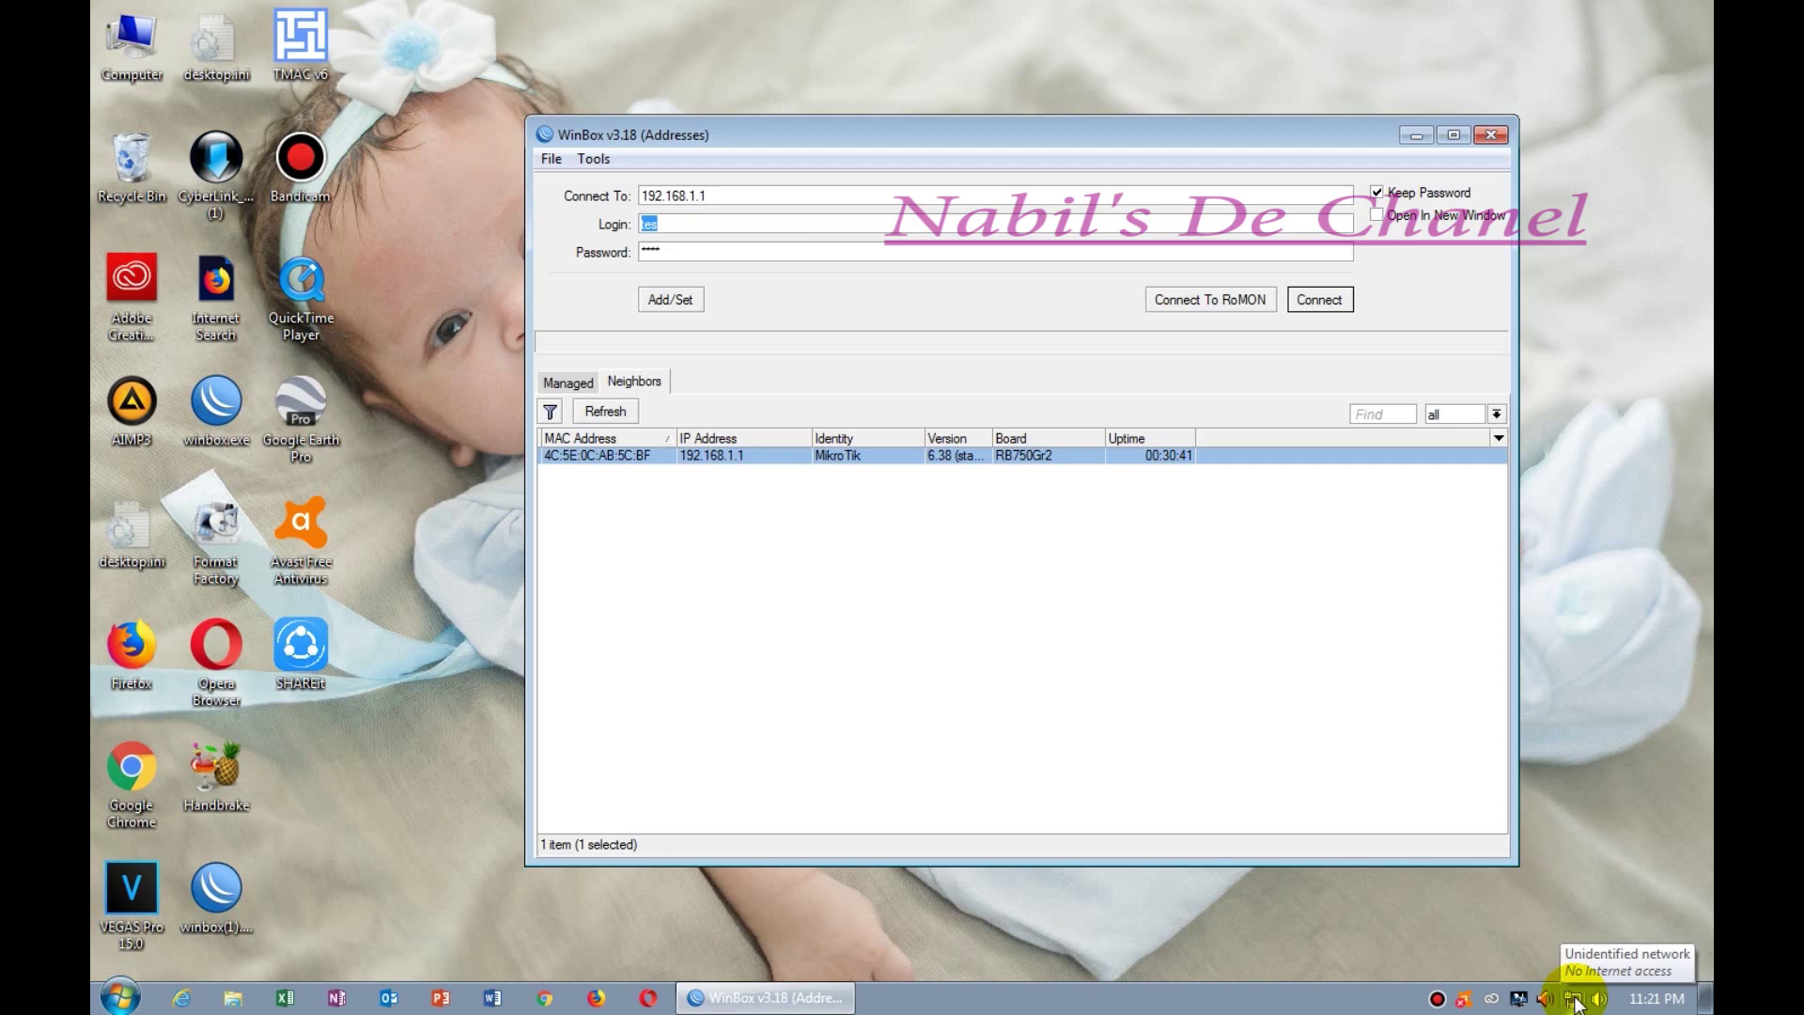
{"action": "left_click", "coordinate": [1573, 1002]}
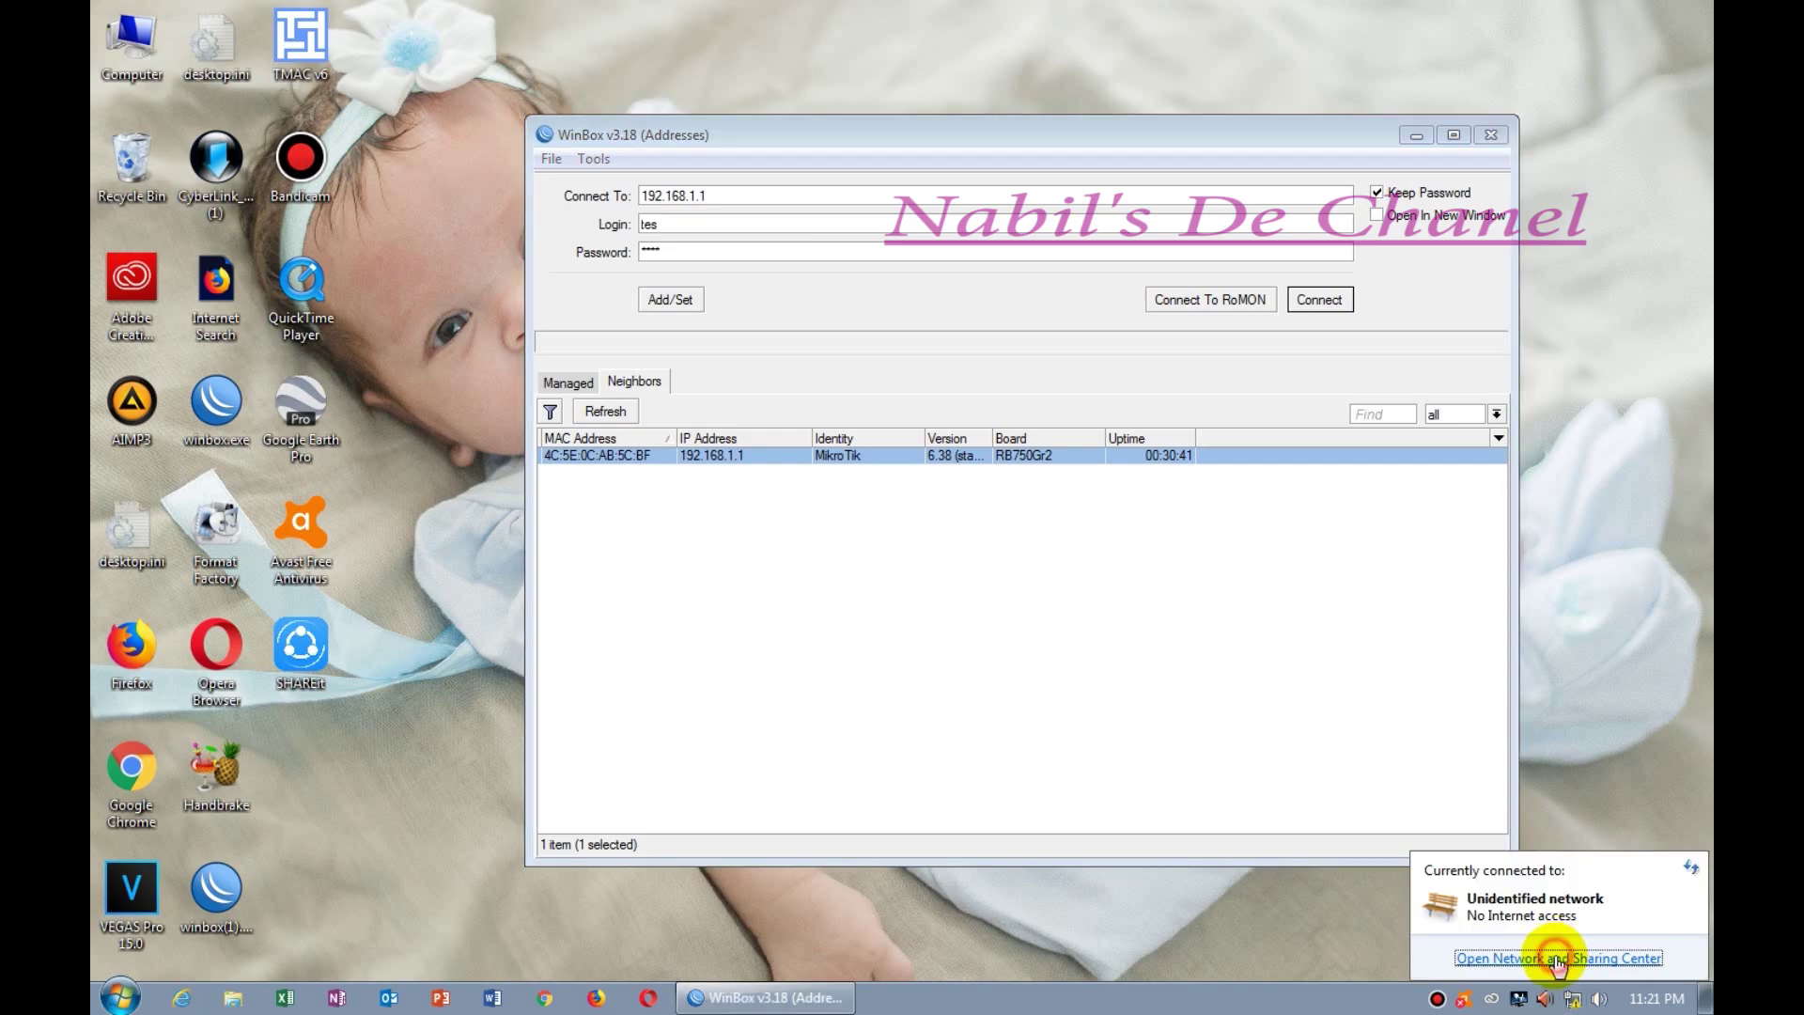
{"action": "left_click", "coordinate": [1557, 959]}
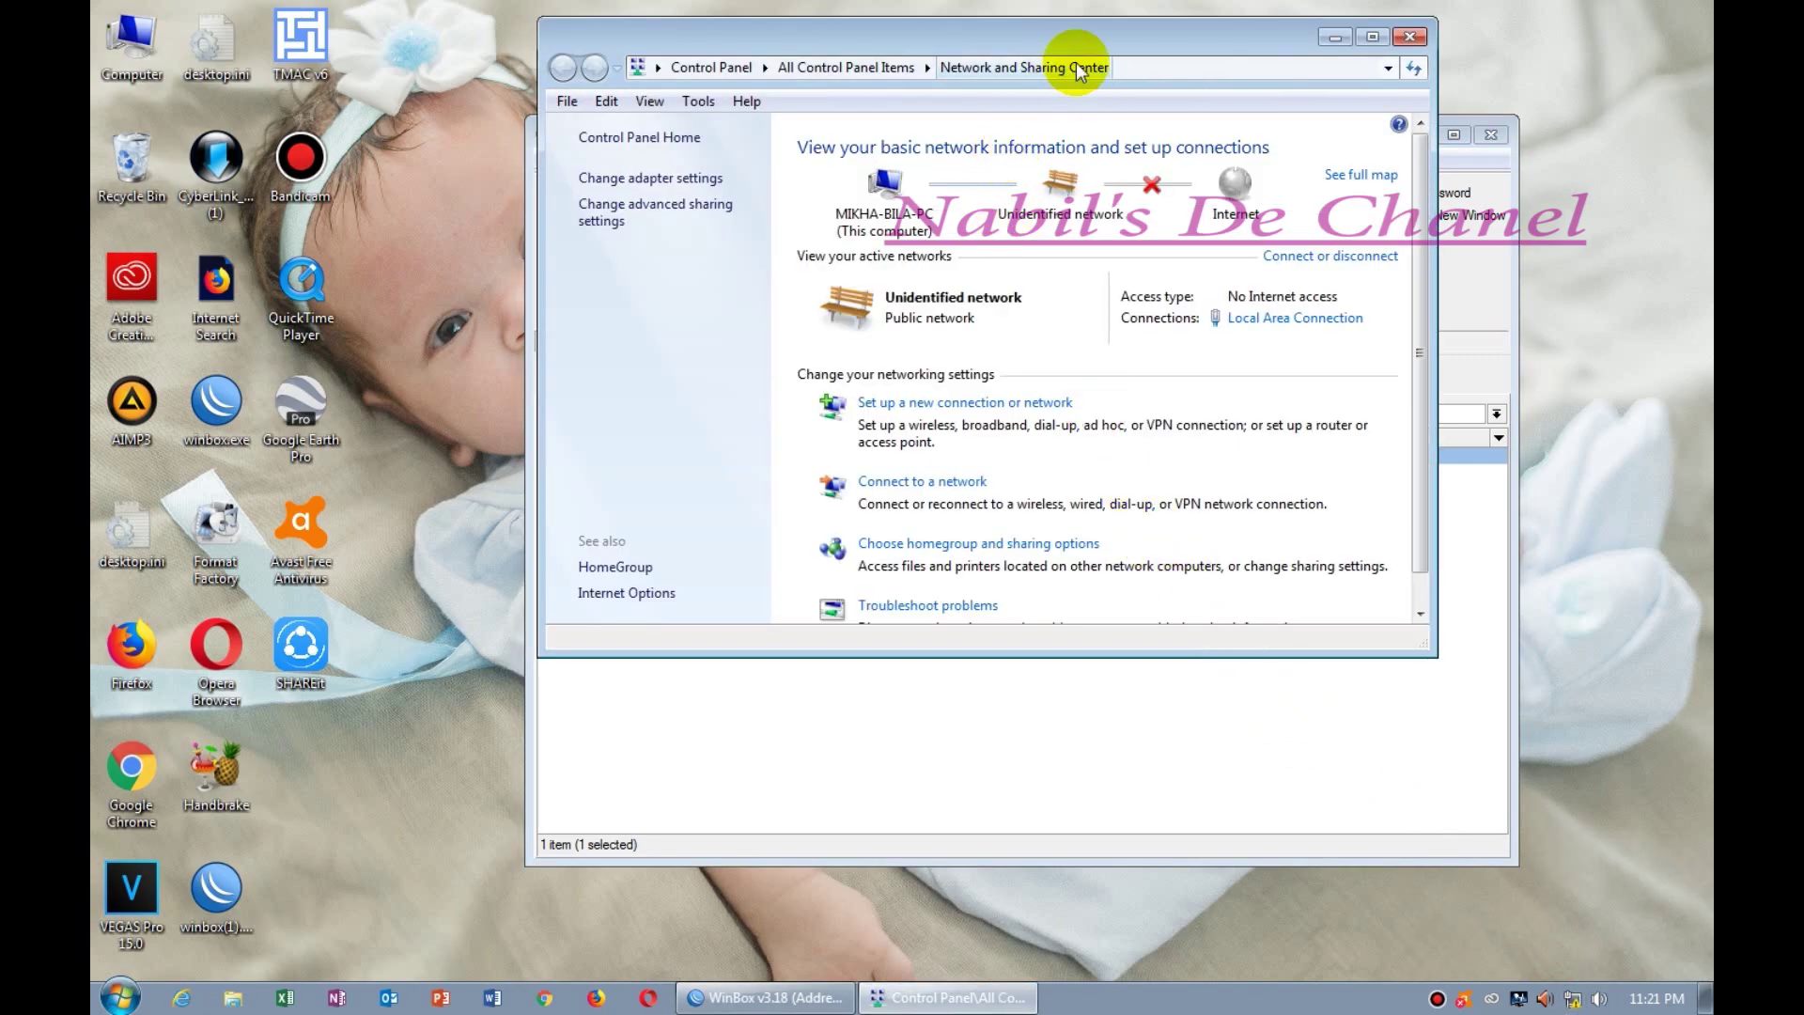
{"action": "left_click", "coordinate": [1410, 36]}
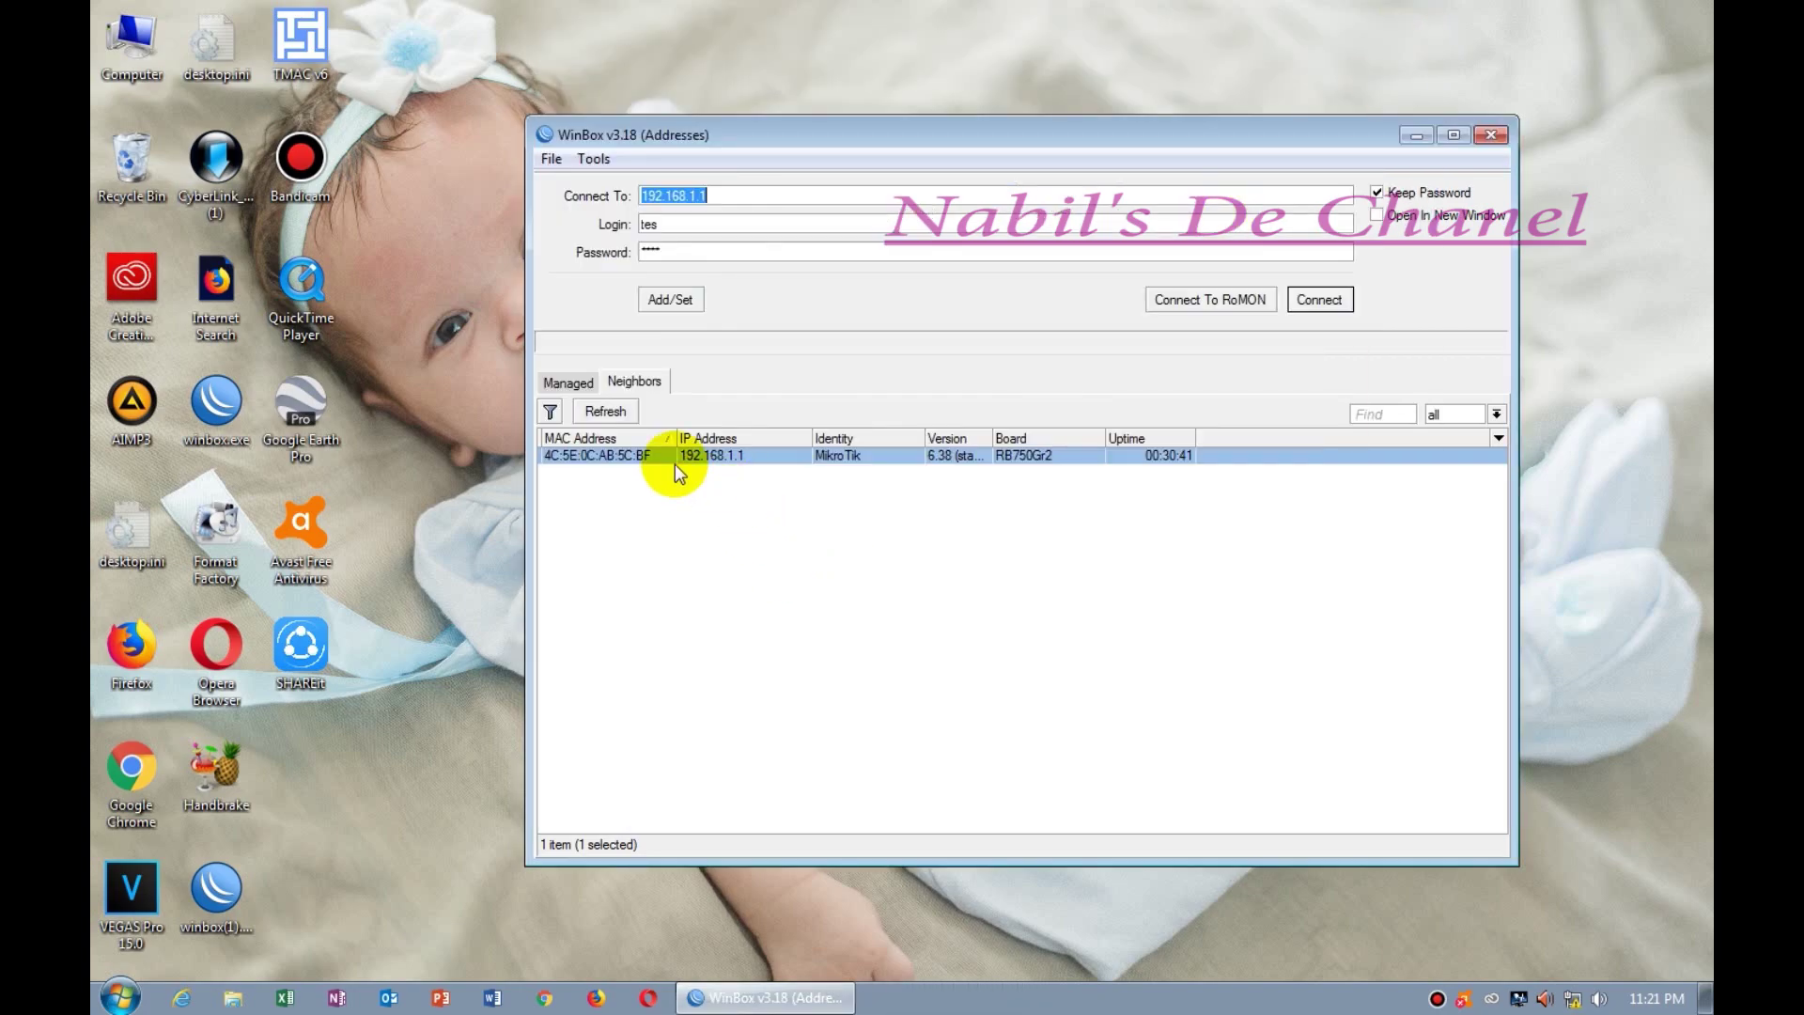
{"action": "left_click", "coordinate": [652, 458]}
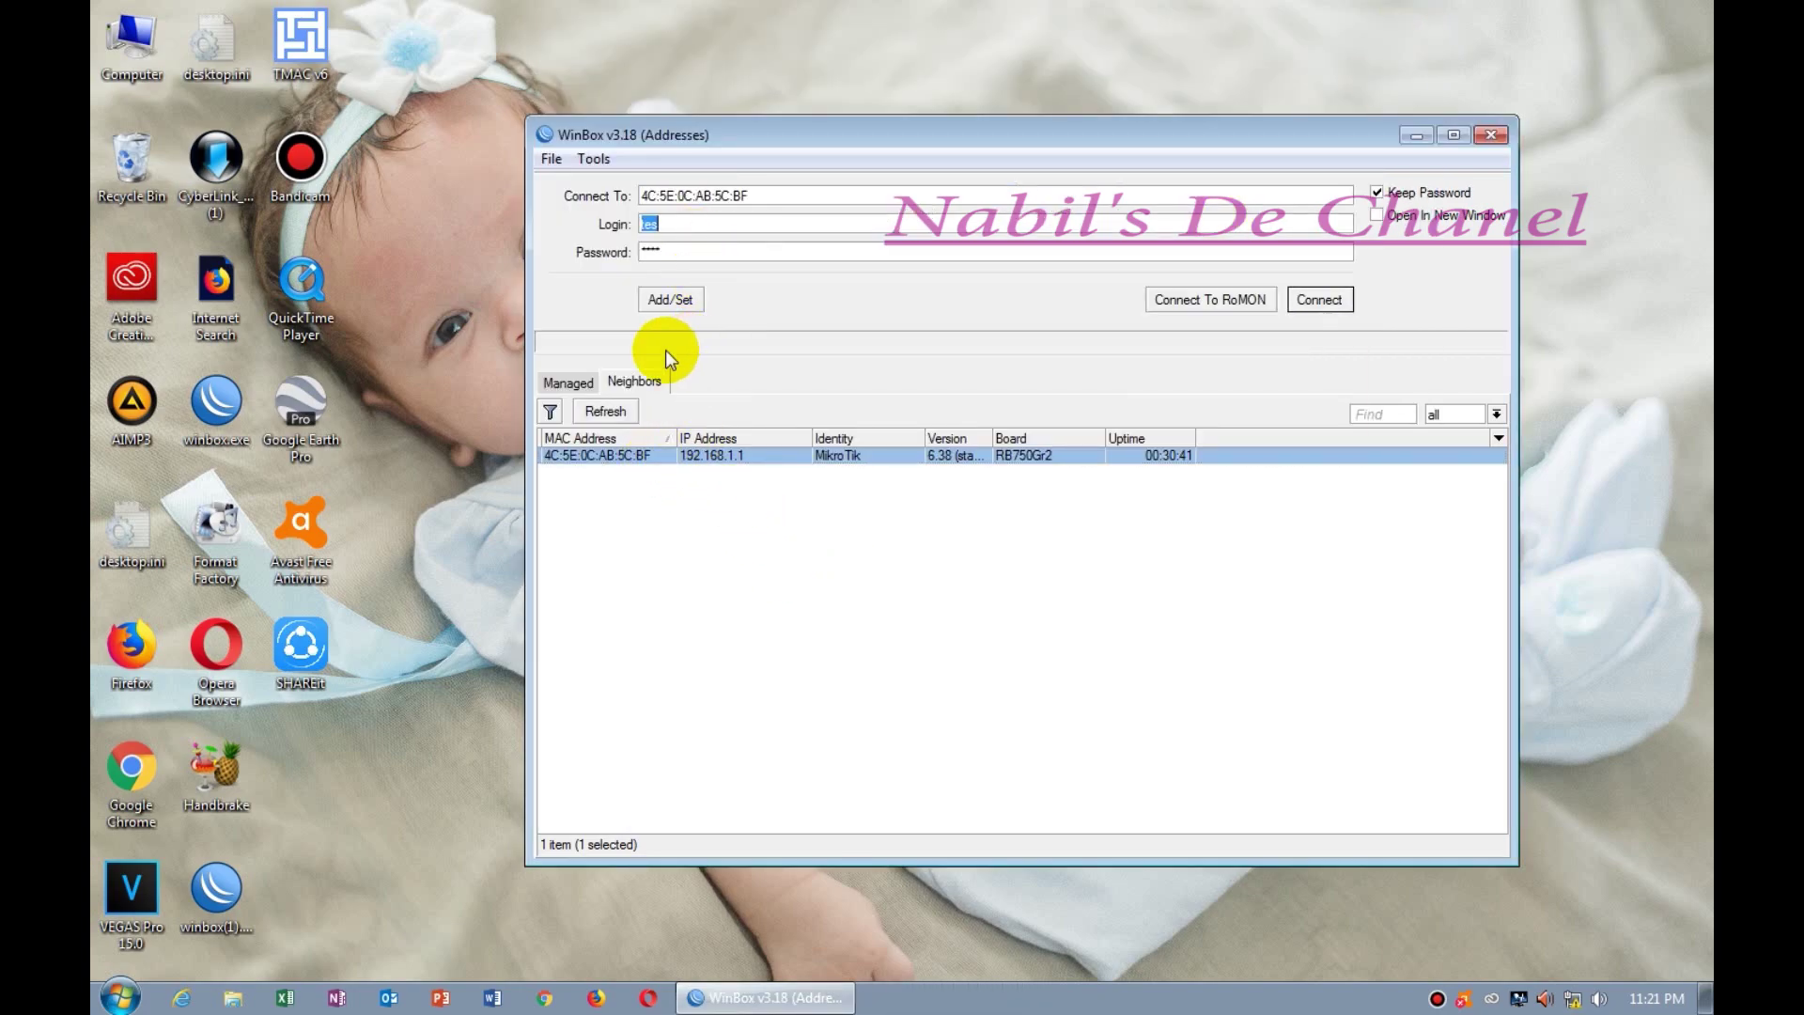
{"action": "left_click", "coordinate": [725, 457]}
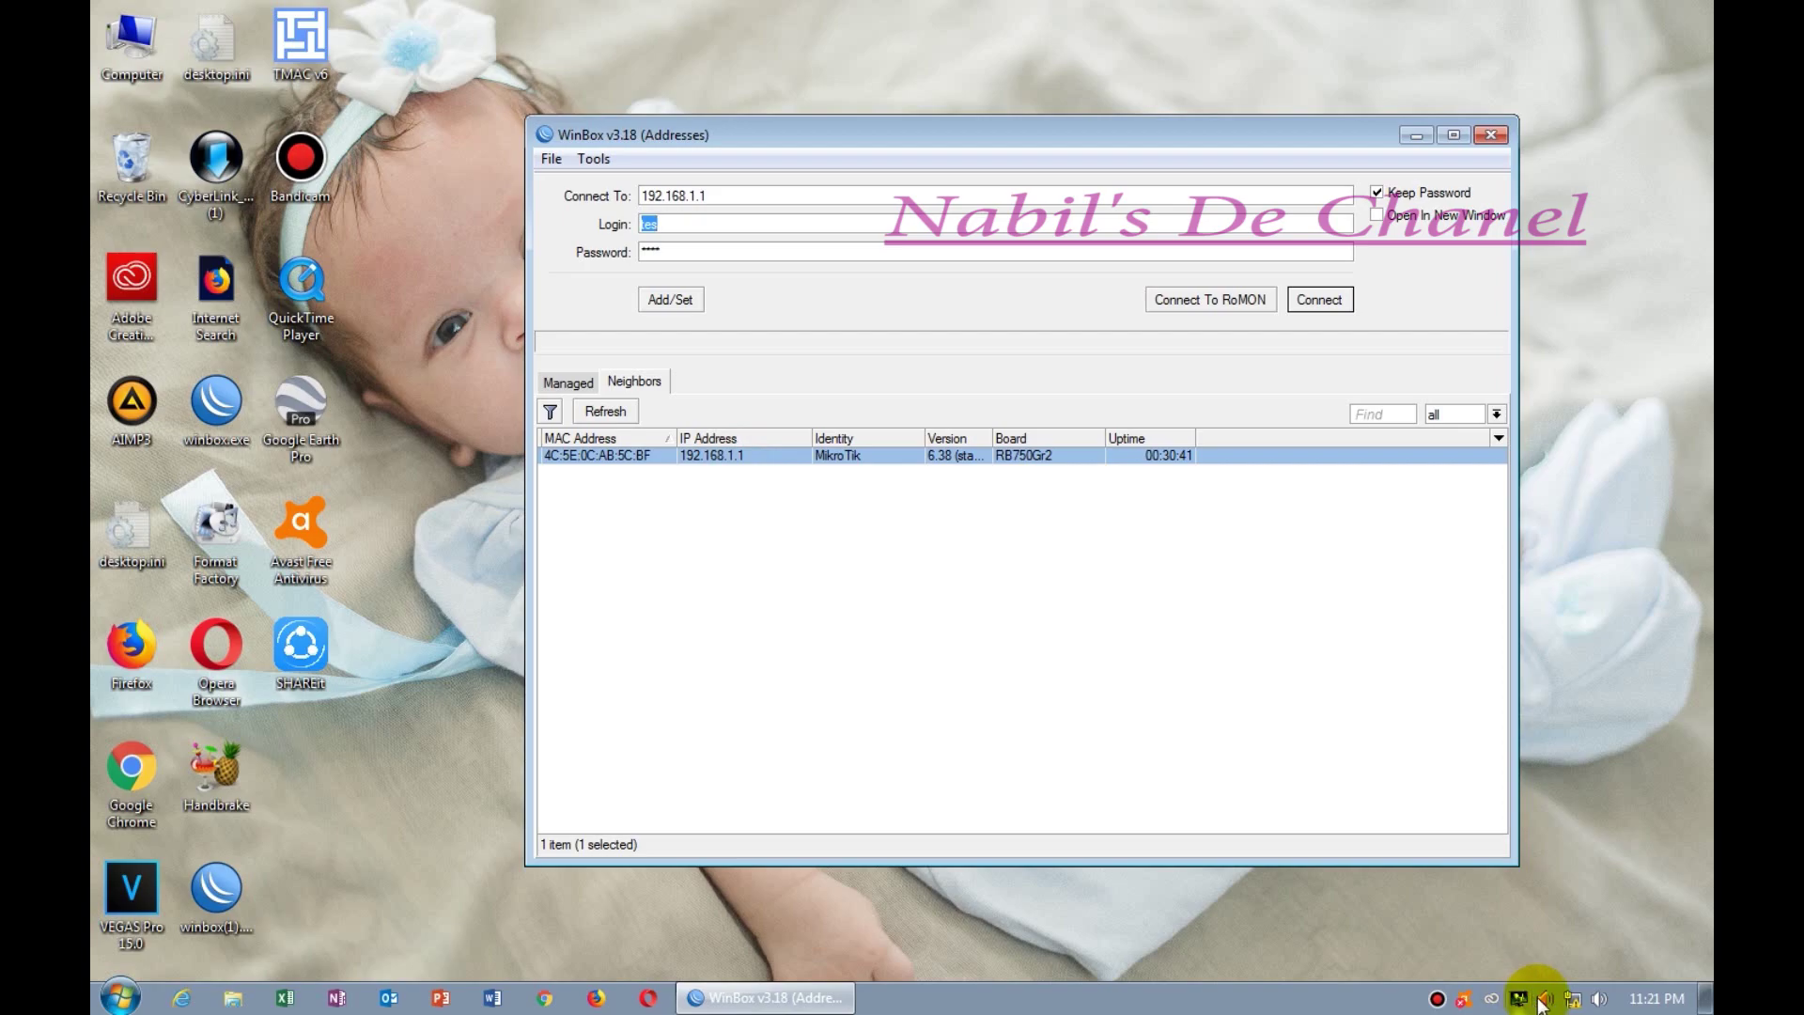
Step: In the Windows Local Area Connection's IPv4 properties, clear the old addresses and set static IP 192.168.1.2 with subnet mask 255.255.255.0
{"action": "left_click", "coordinate": [1574, 999]}
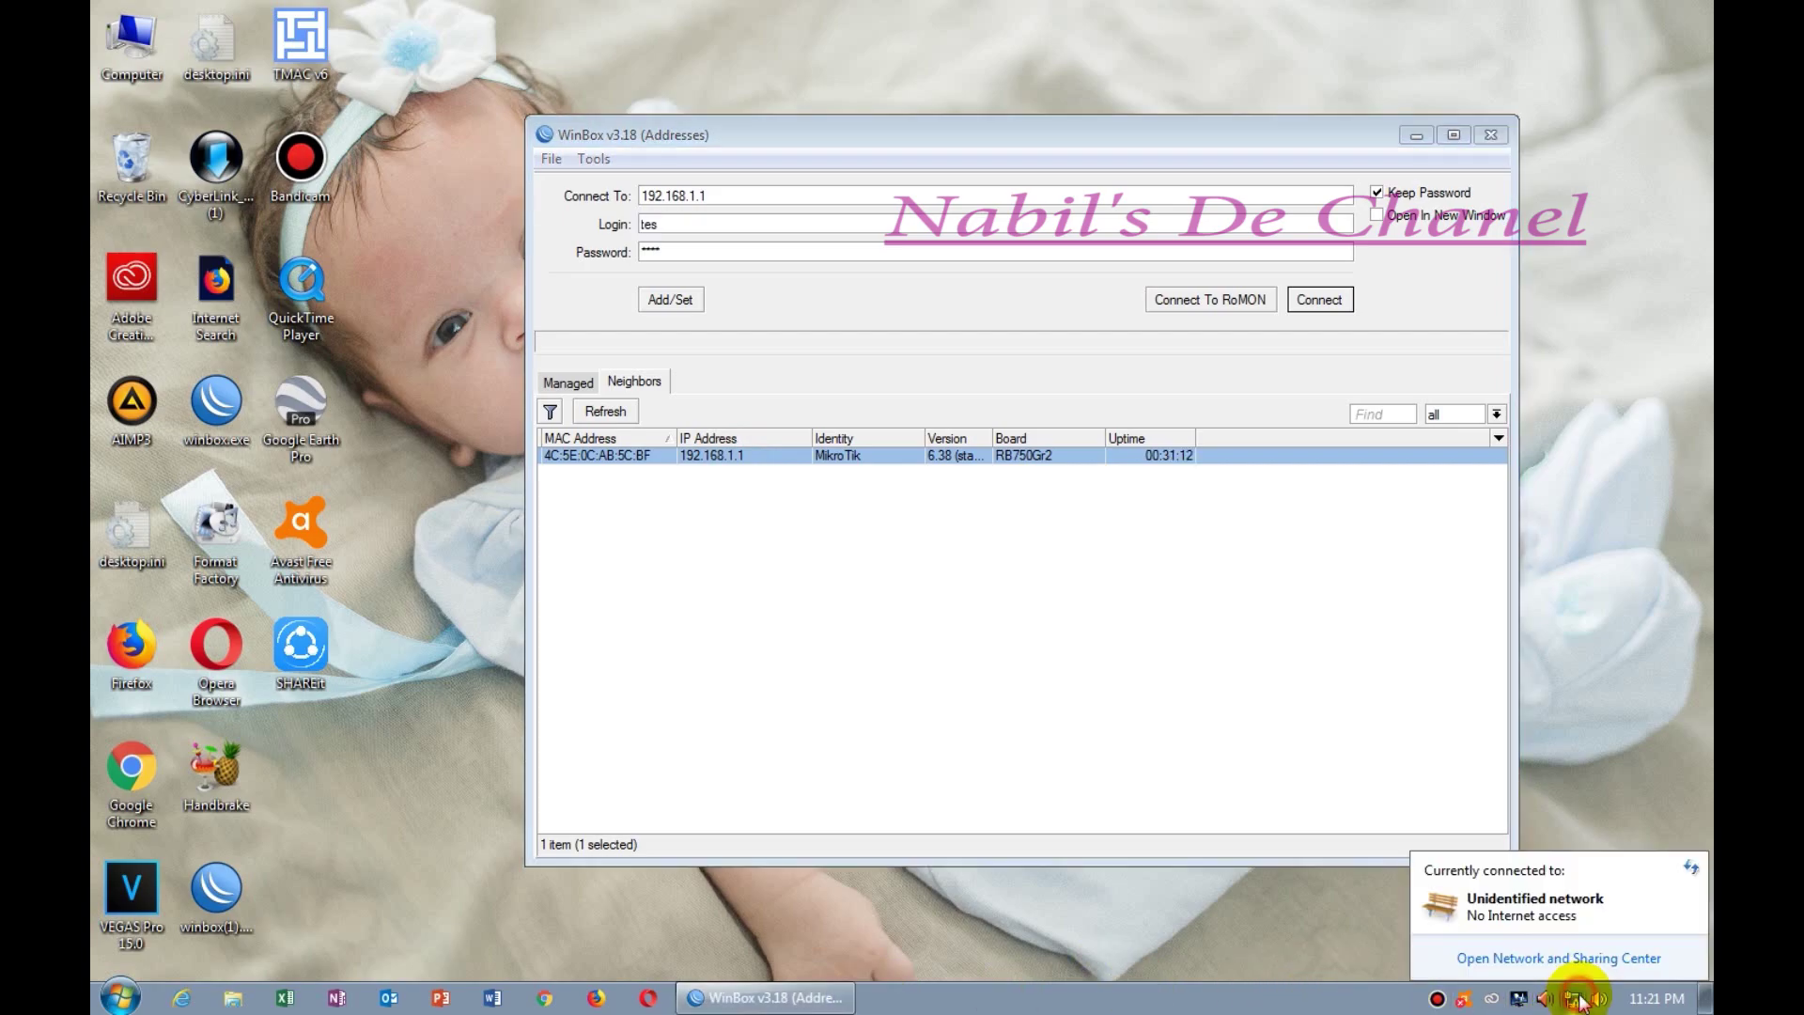
{"action": "left_click", "coordinate": [1556, 958]}
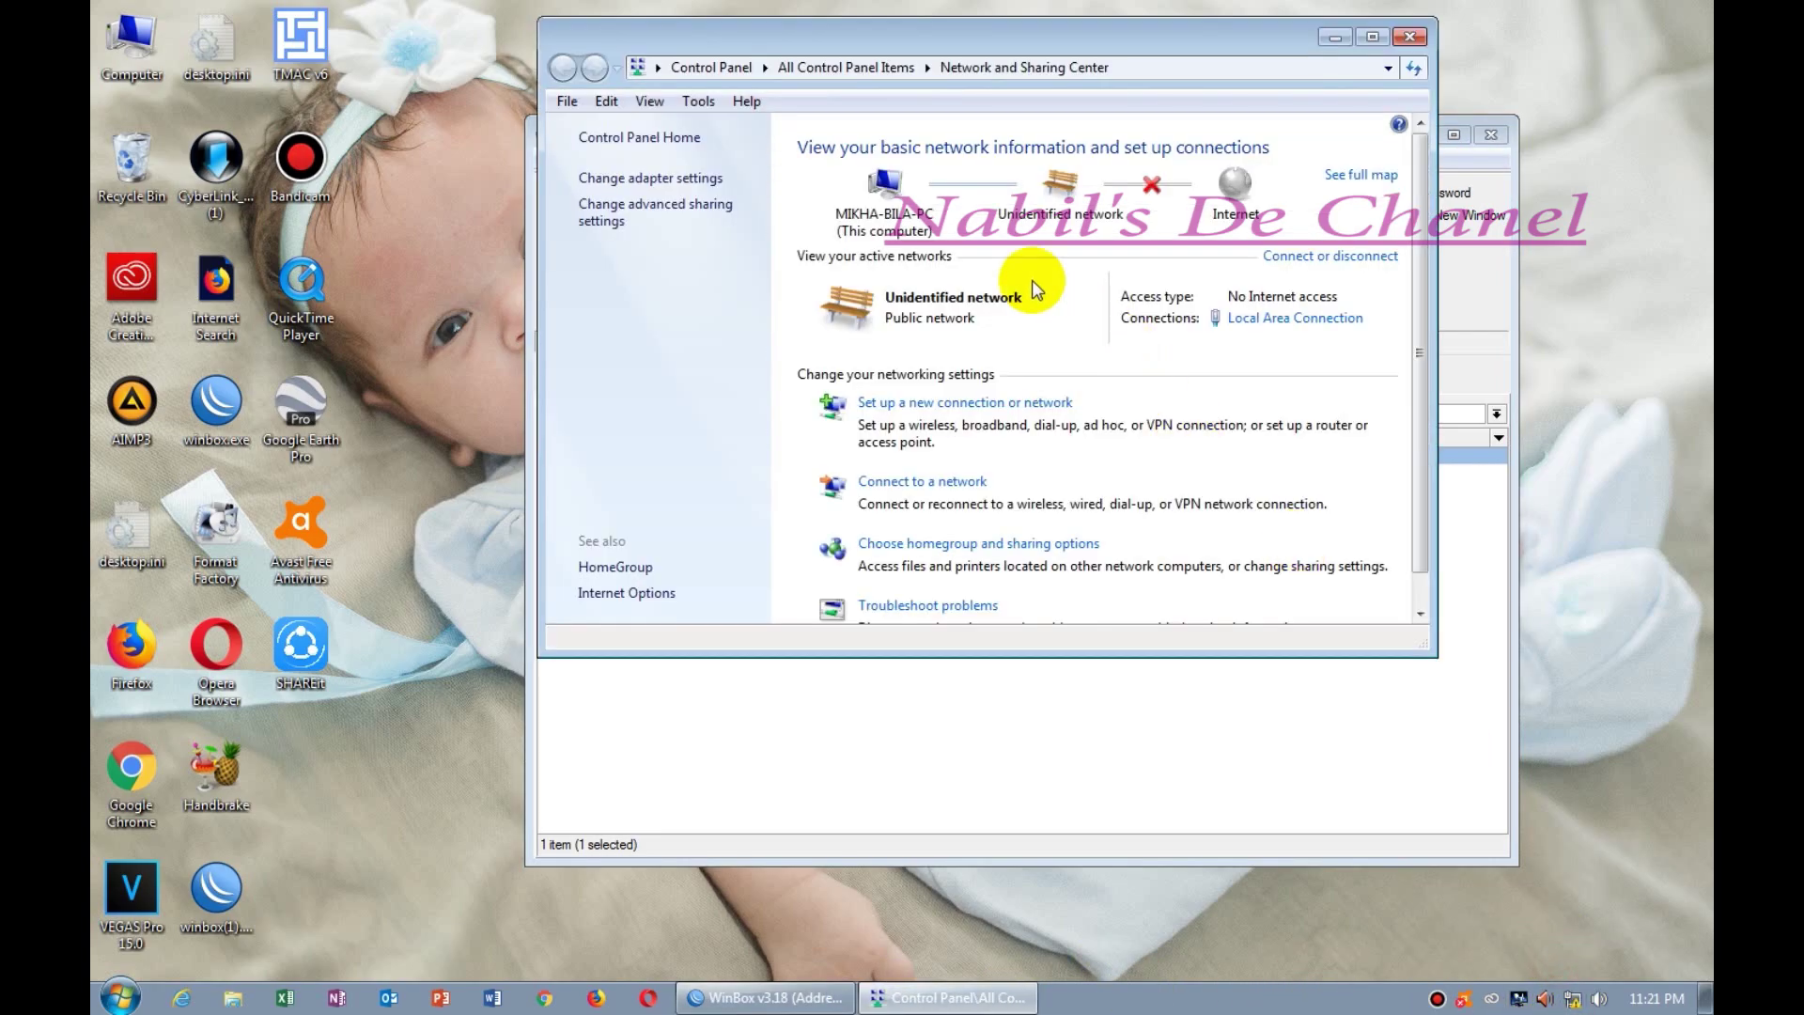
{"action": "left_click", "coordinate": [1299, 320]}
{"action": "left_click", "coordinate": [789, 678]}
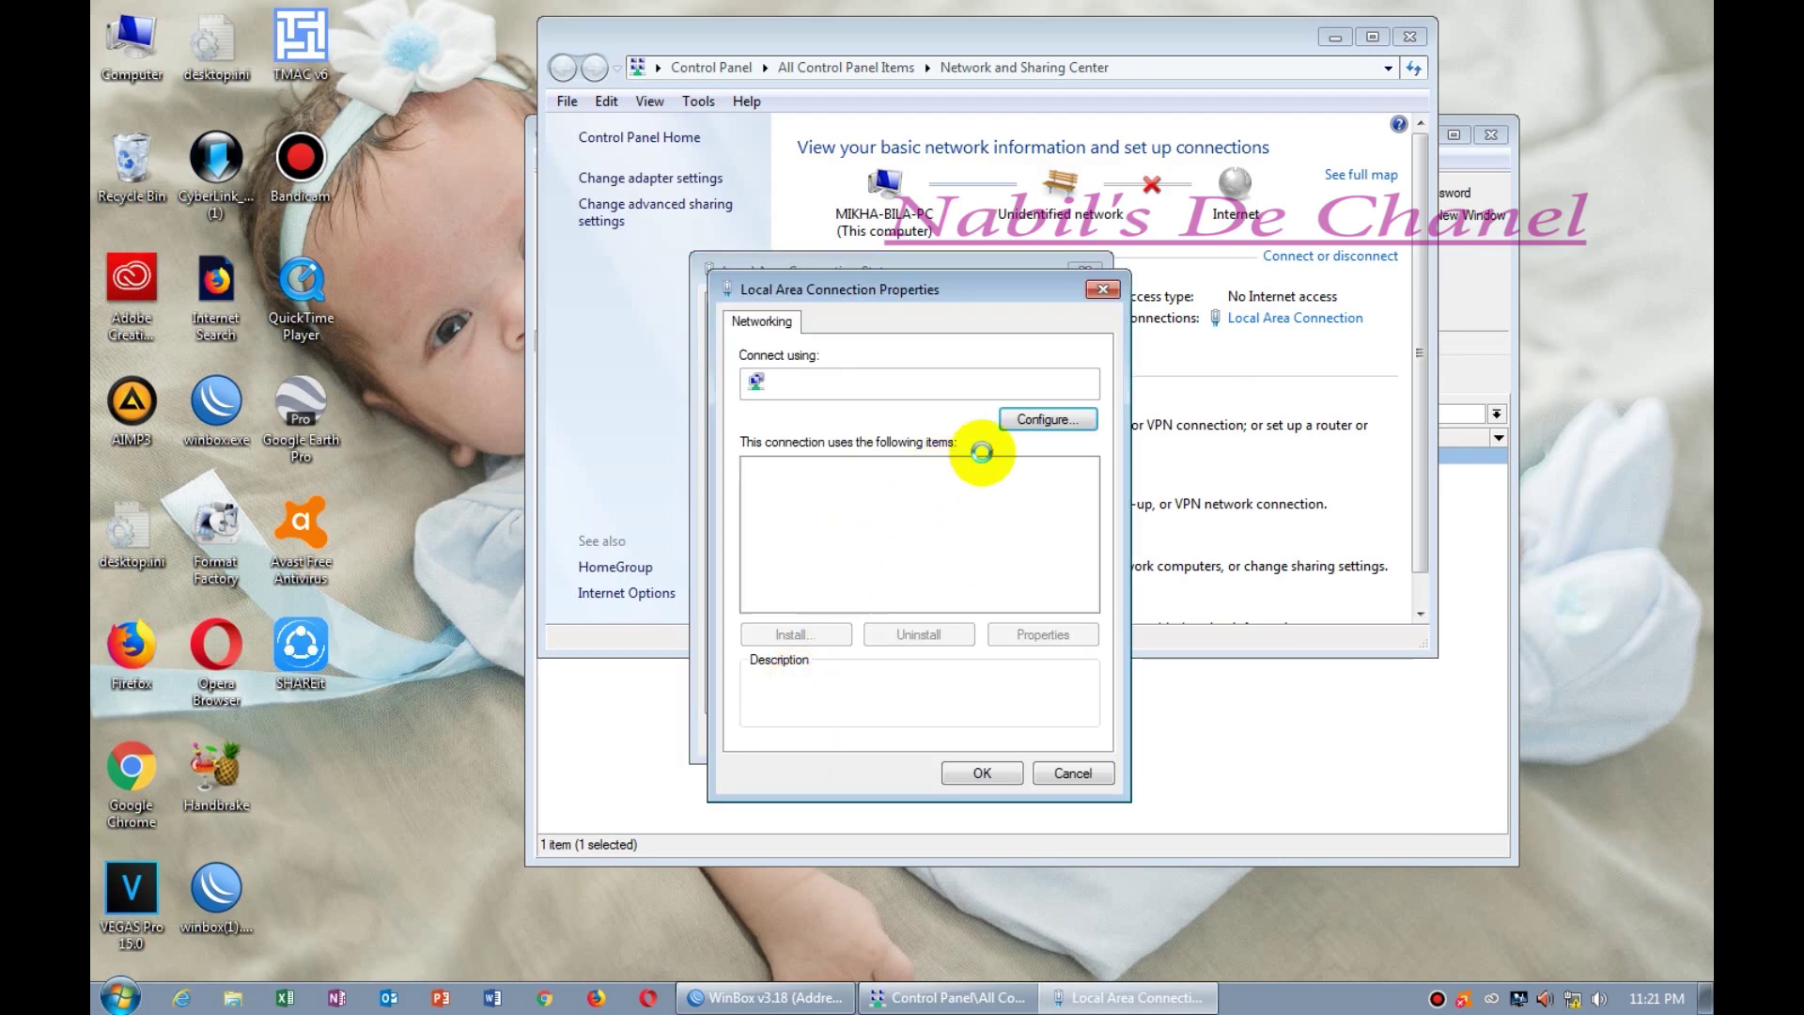
{"action": "double_click", "coordinate": [977, 549]}
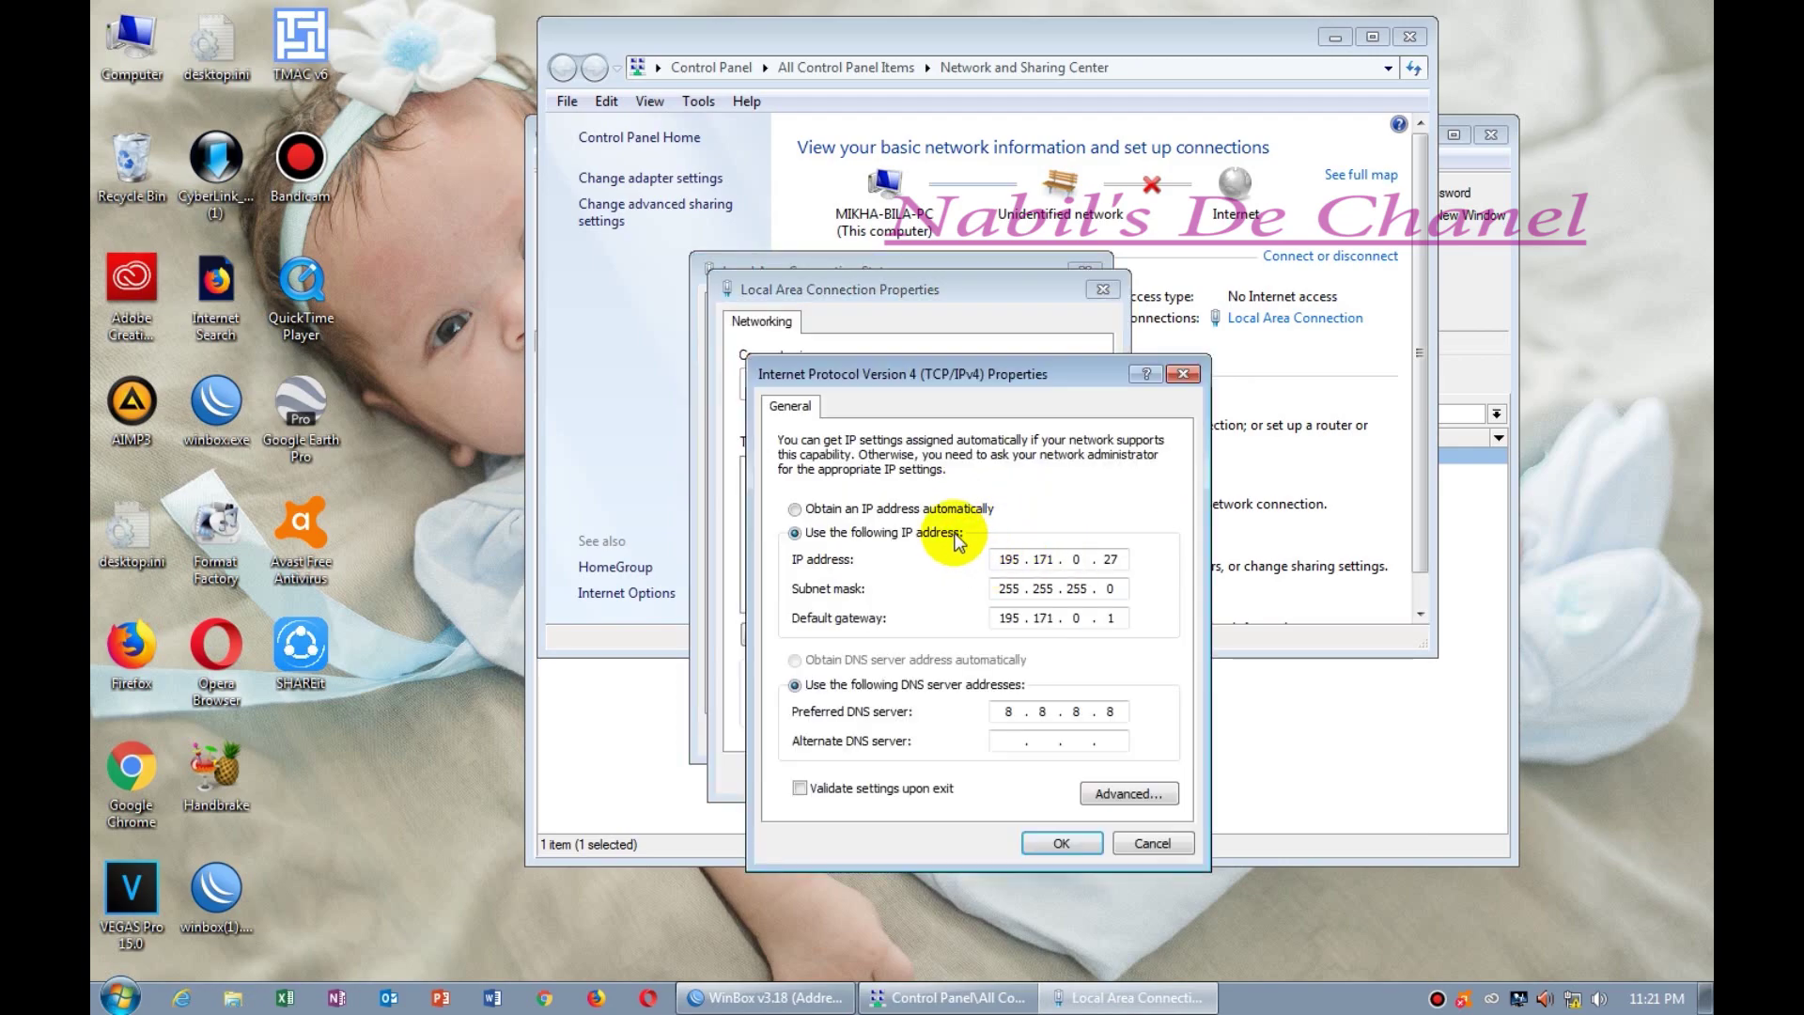
{"action": "left_click", "coordinate": [944, 509]}
{"action": "left_click", "coordinate": [925, 533]}
{"action": "left_click", "coordinate": [1001, 558]}
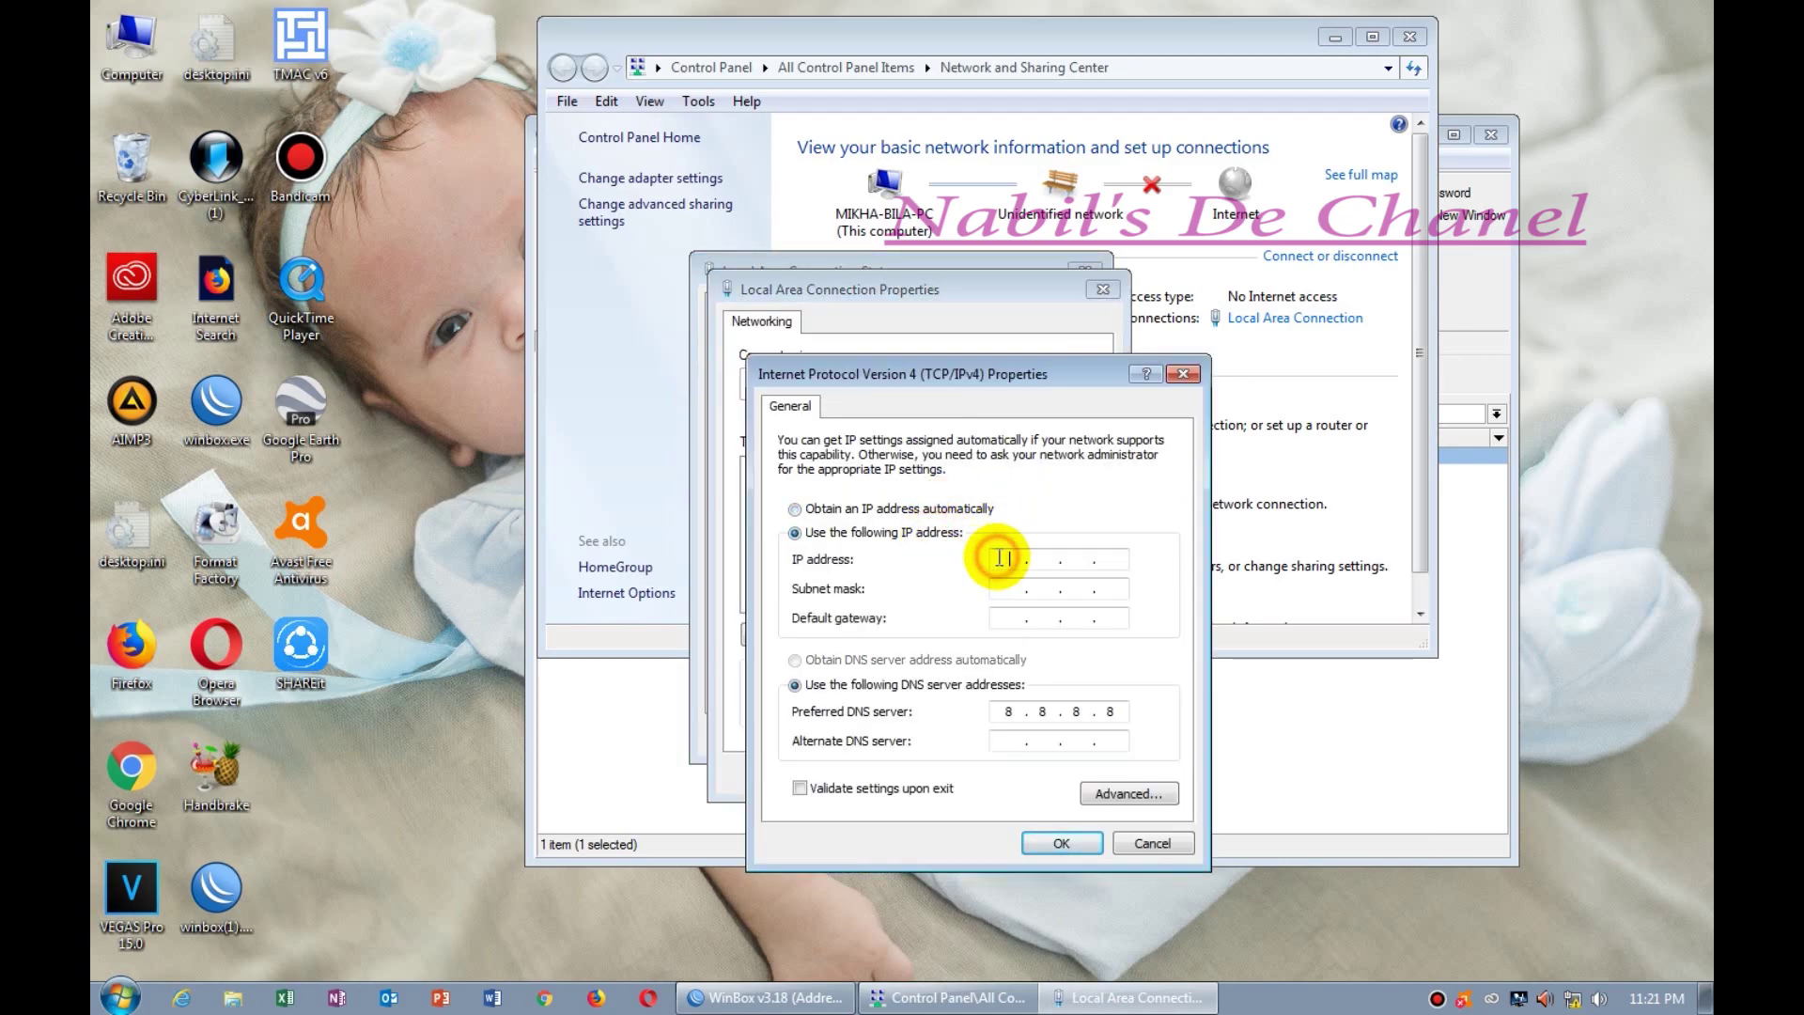
{"action": "type", "text": "192168.."}
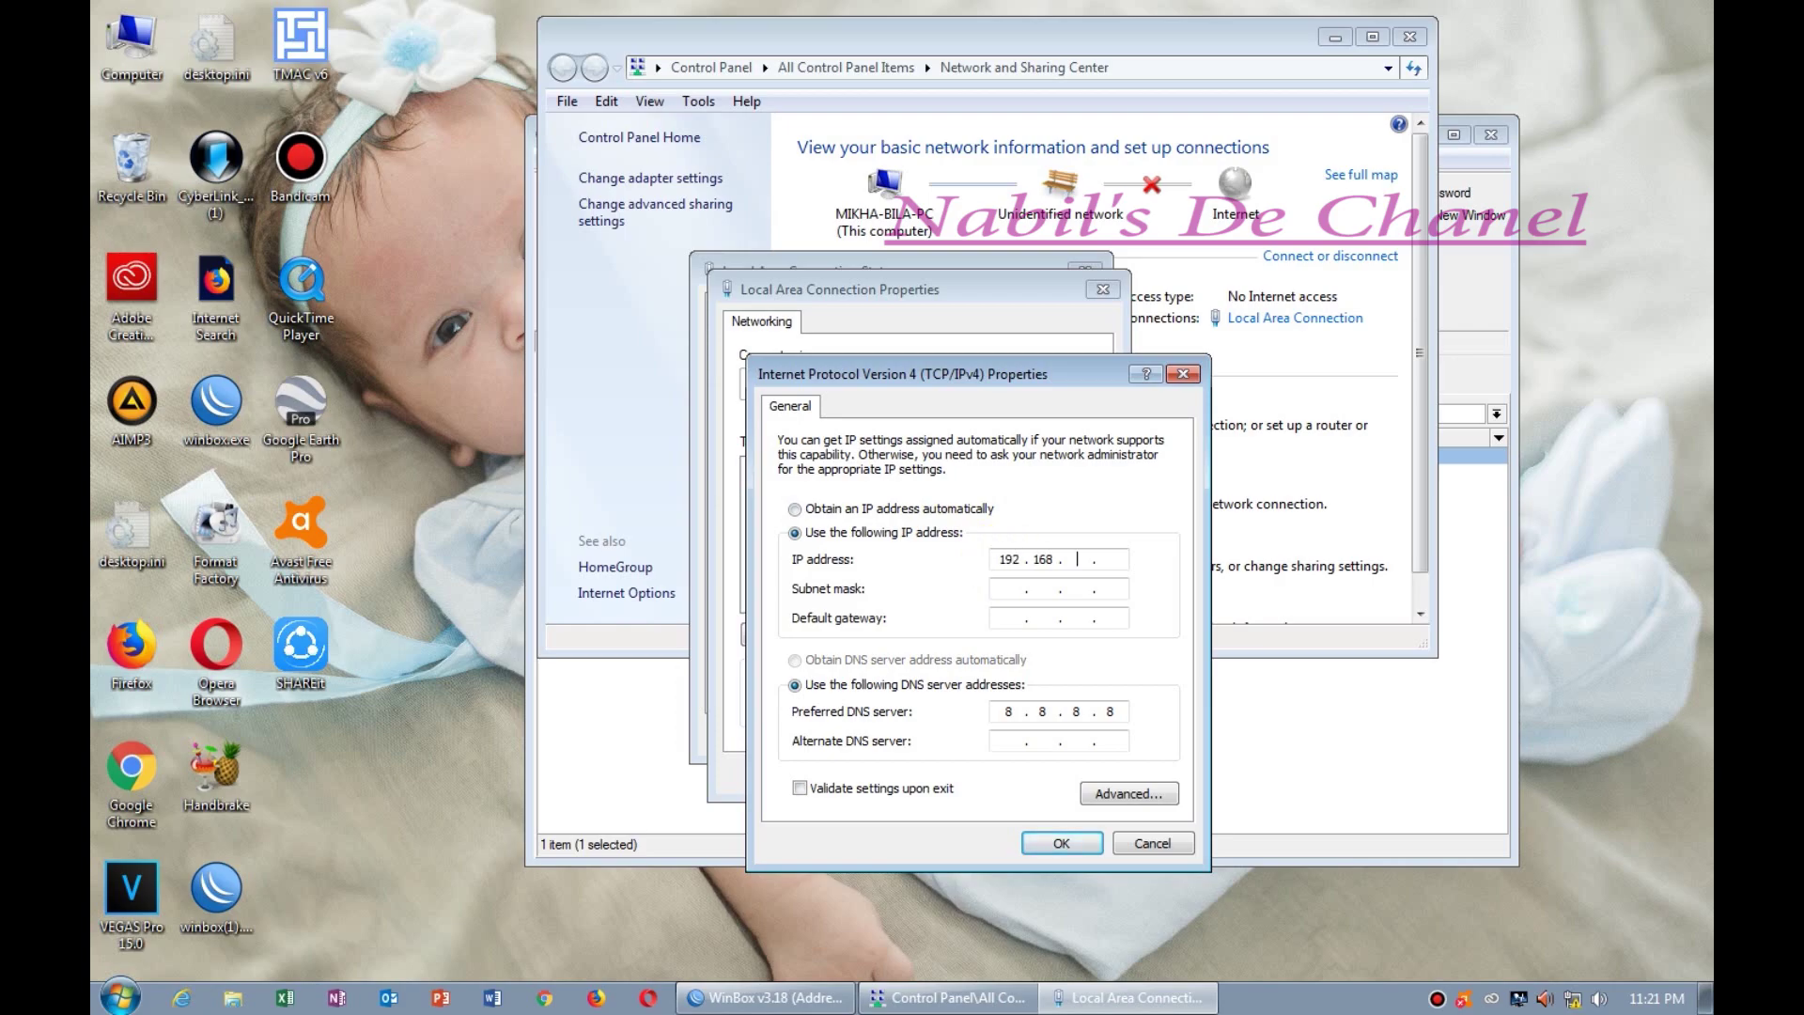
{"action": "type", "text": "1"}
{"action": "type", "text": "2"}
{"action": "key", "text": "Tab"}
Step: Set the IPv4 default gateway to 192.168.1.1, save the connection settings and cancel the network location choice
{"action": "left_click", "coordinate": [1009, 618]}
{"action": "type", "text": "1921"}
{"action": "type", "text": "68 . 1 ."}
{"action": "type", "text": "1"}
{"action": "type", "text": "1"}
{"action": "key", "text": "Tab"}
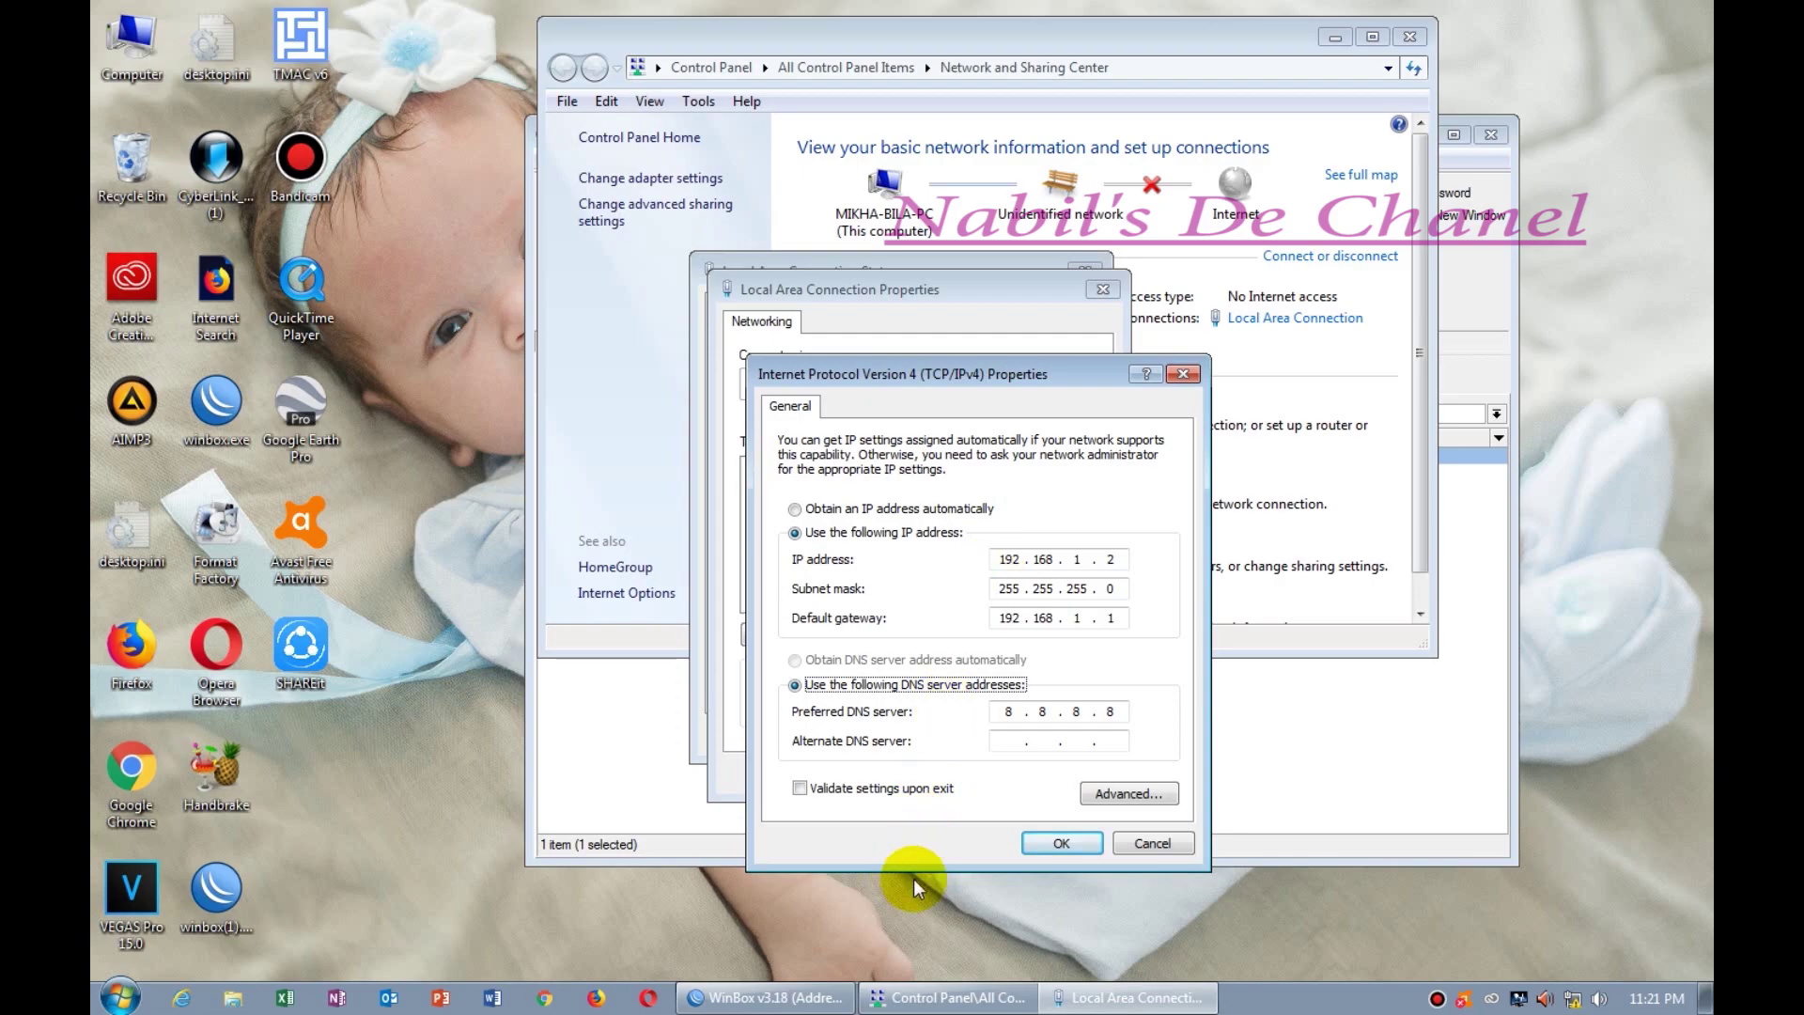
{"action": "left_click", "coordinate": [1080, 843]}
{"action": "left_click", "coordinate": [990, 775]}
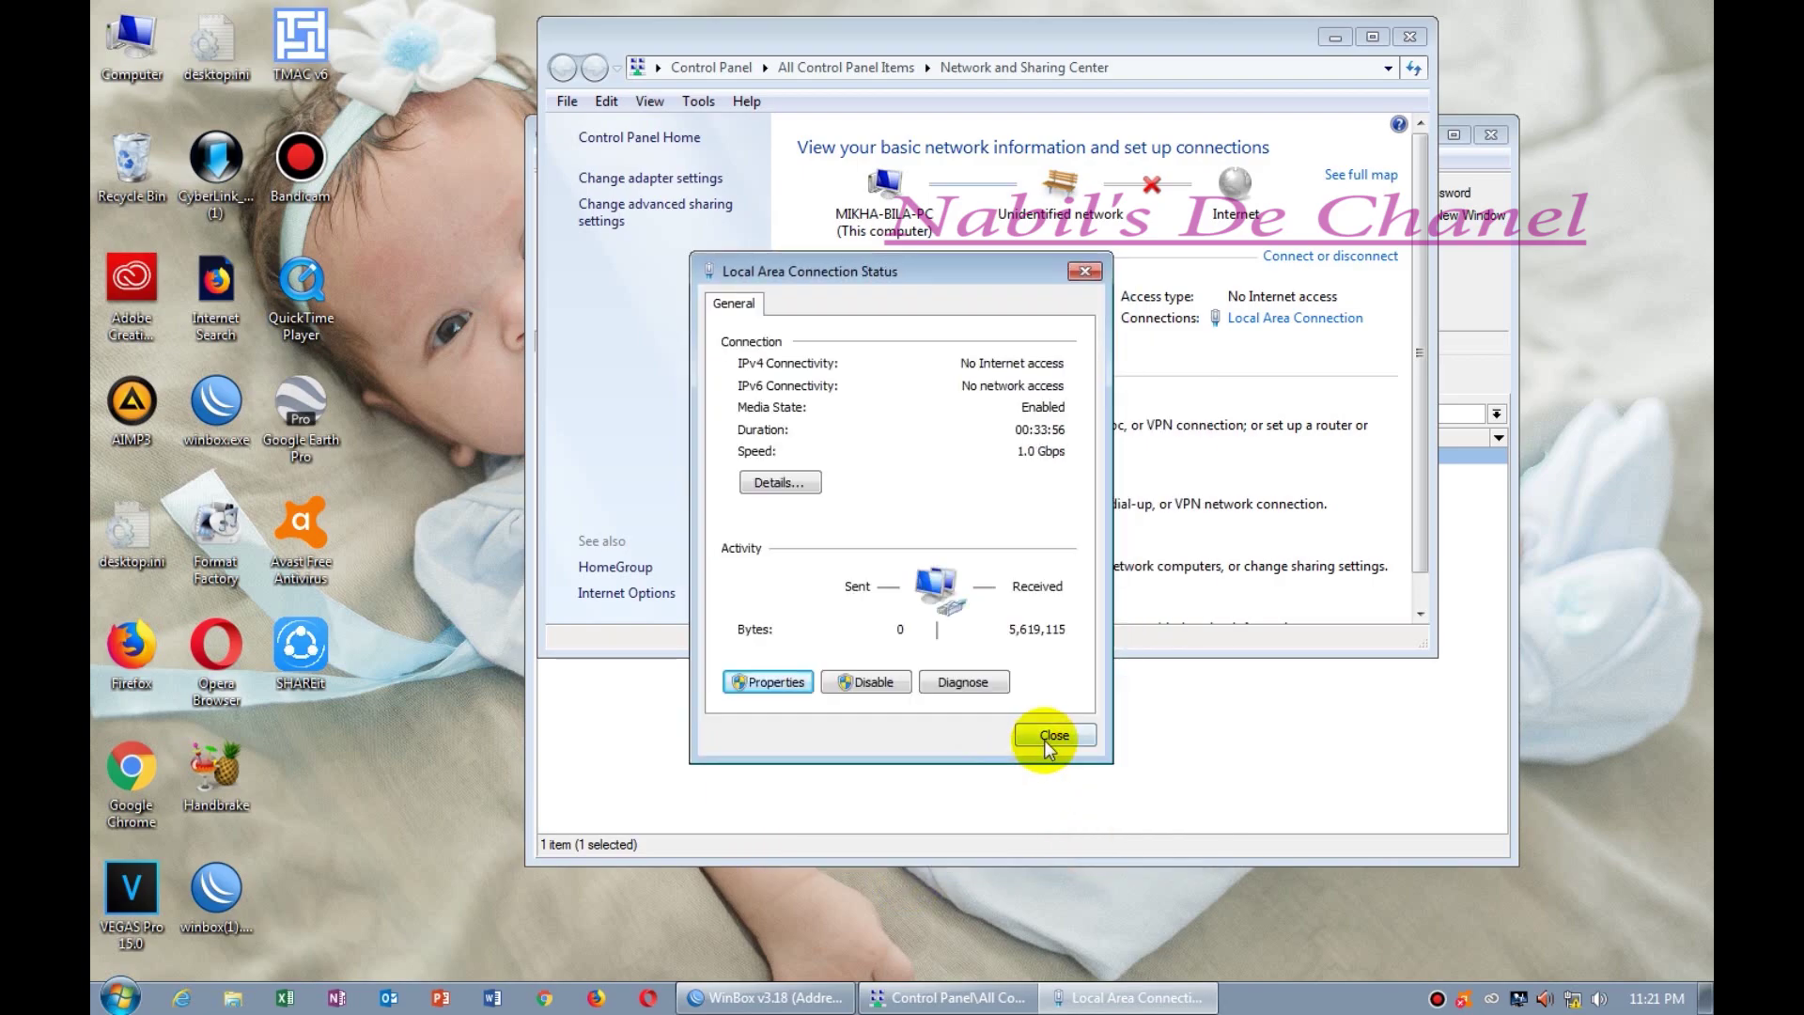
{"action": "left_click", "coordinate": [1047, 737]}
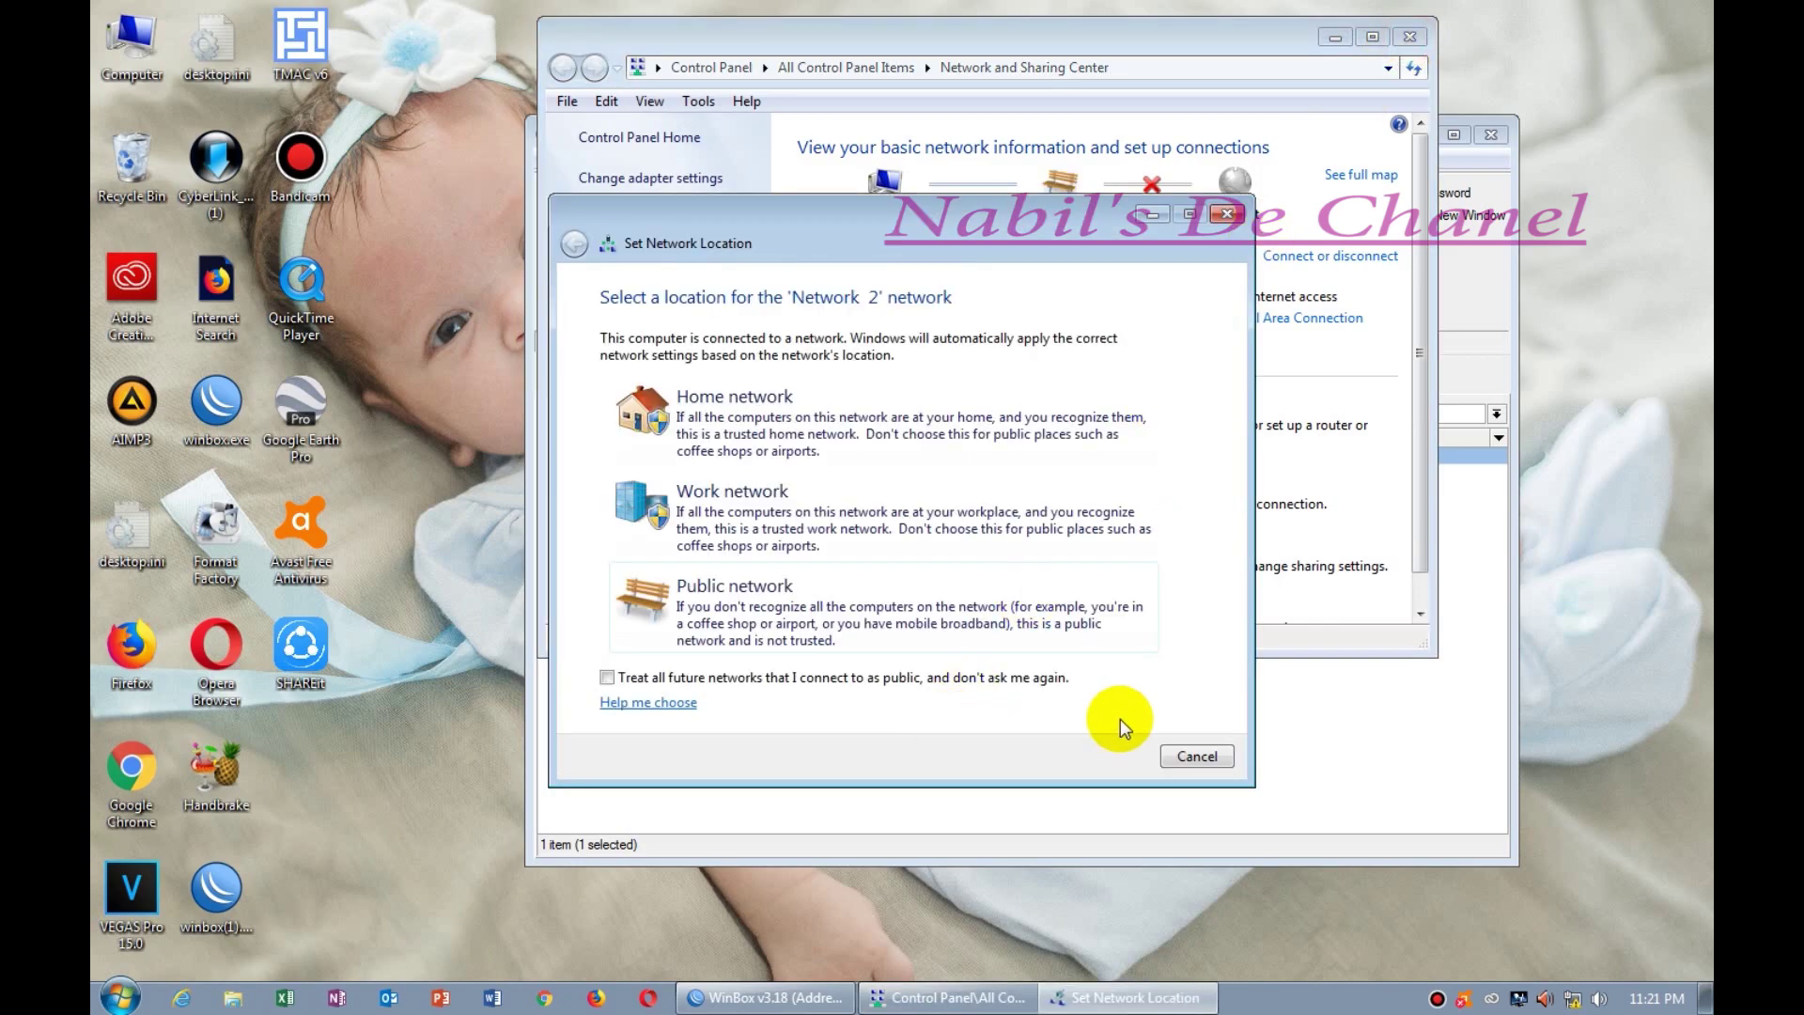
{"action": "left_click", "coordinate": [1175, 749]}
Step: Return to WinBox and connect to the router through its IP address 192.168.1.1
{"action": "left_click", "coordinate": [1333, 38]}
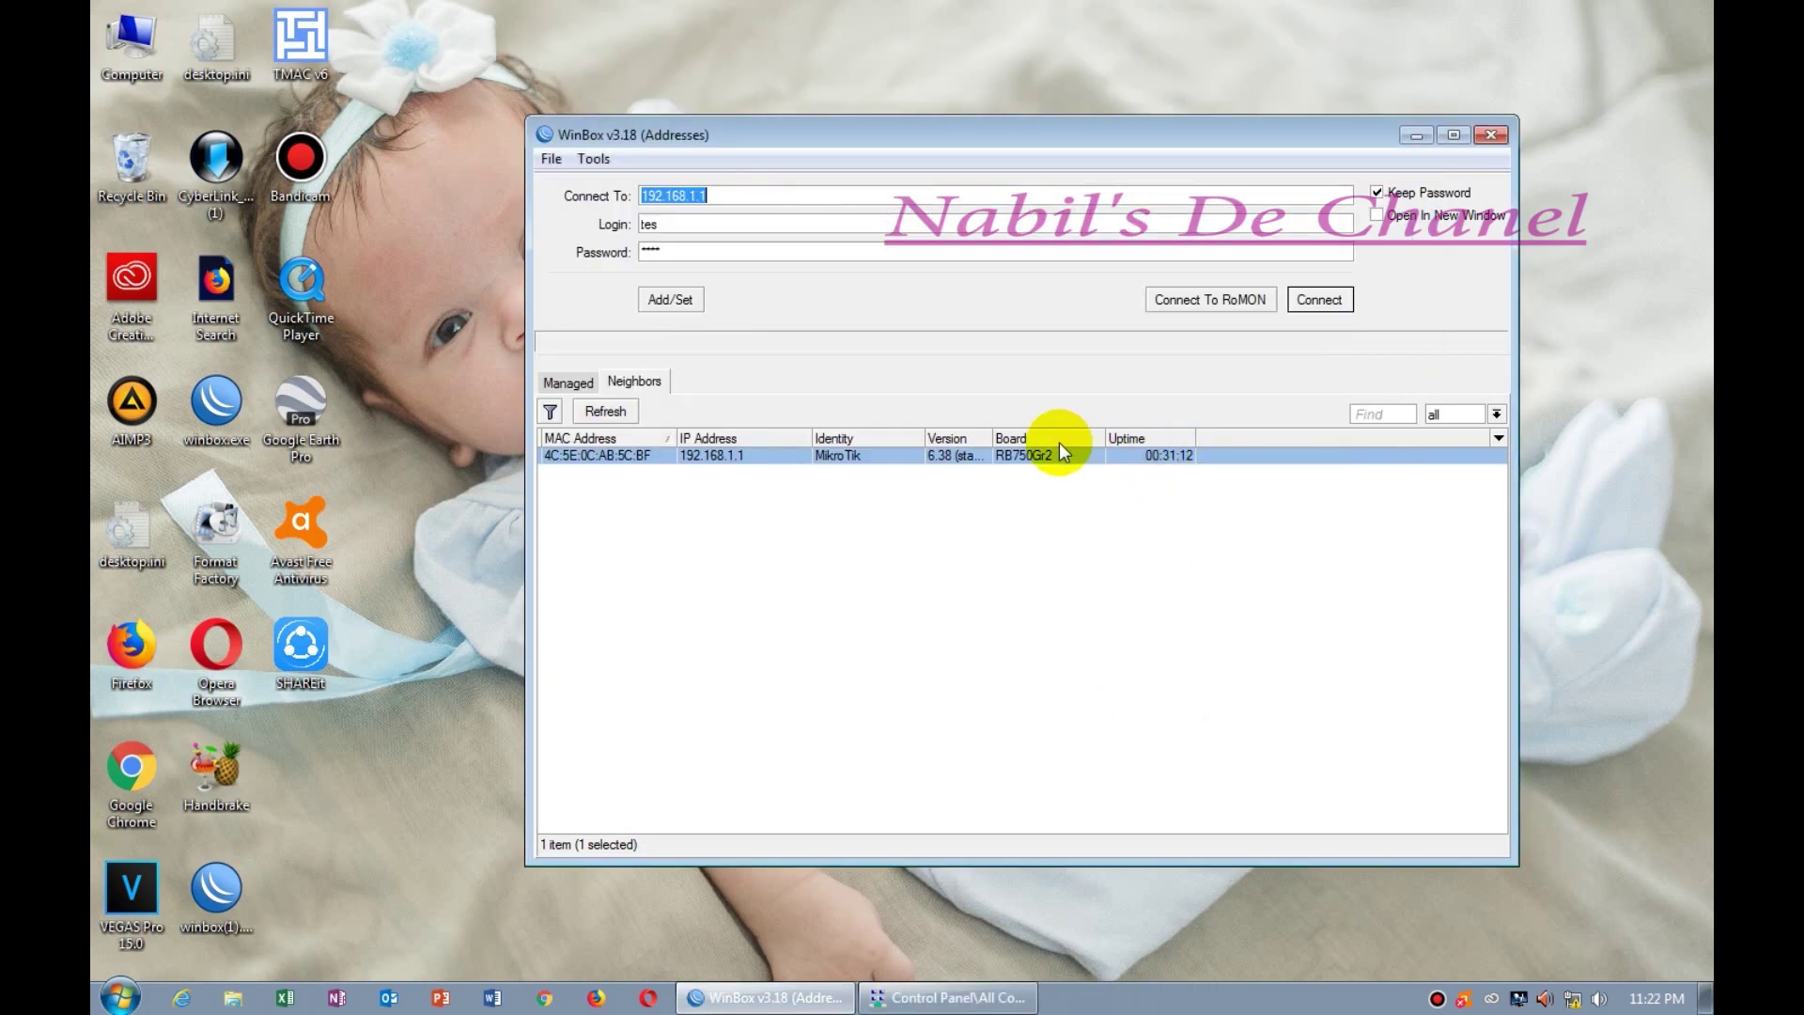
{"action": "left_click", "coordinate": [754, 454]}
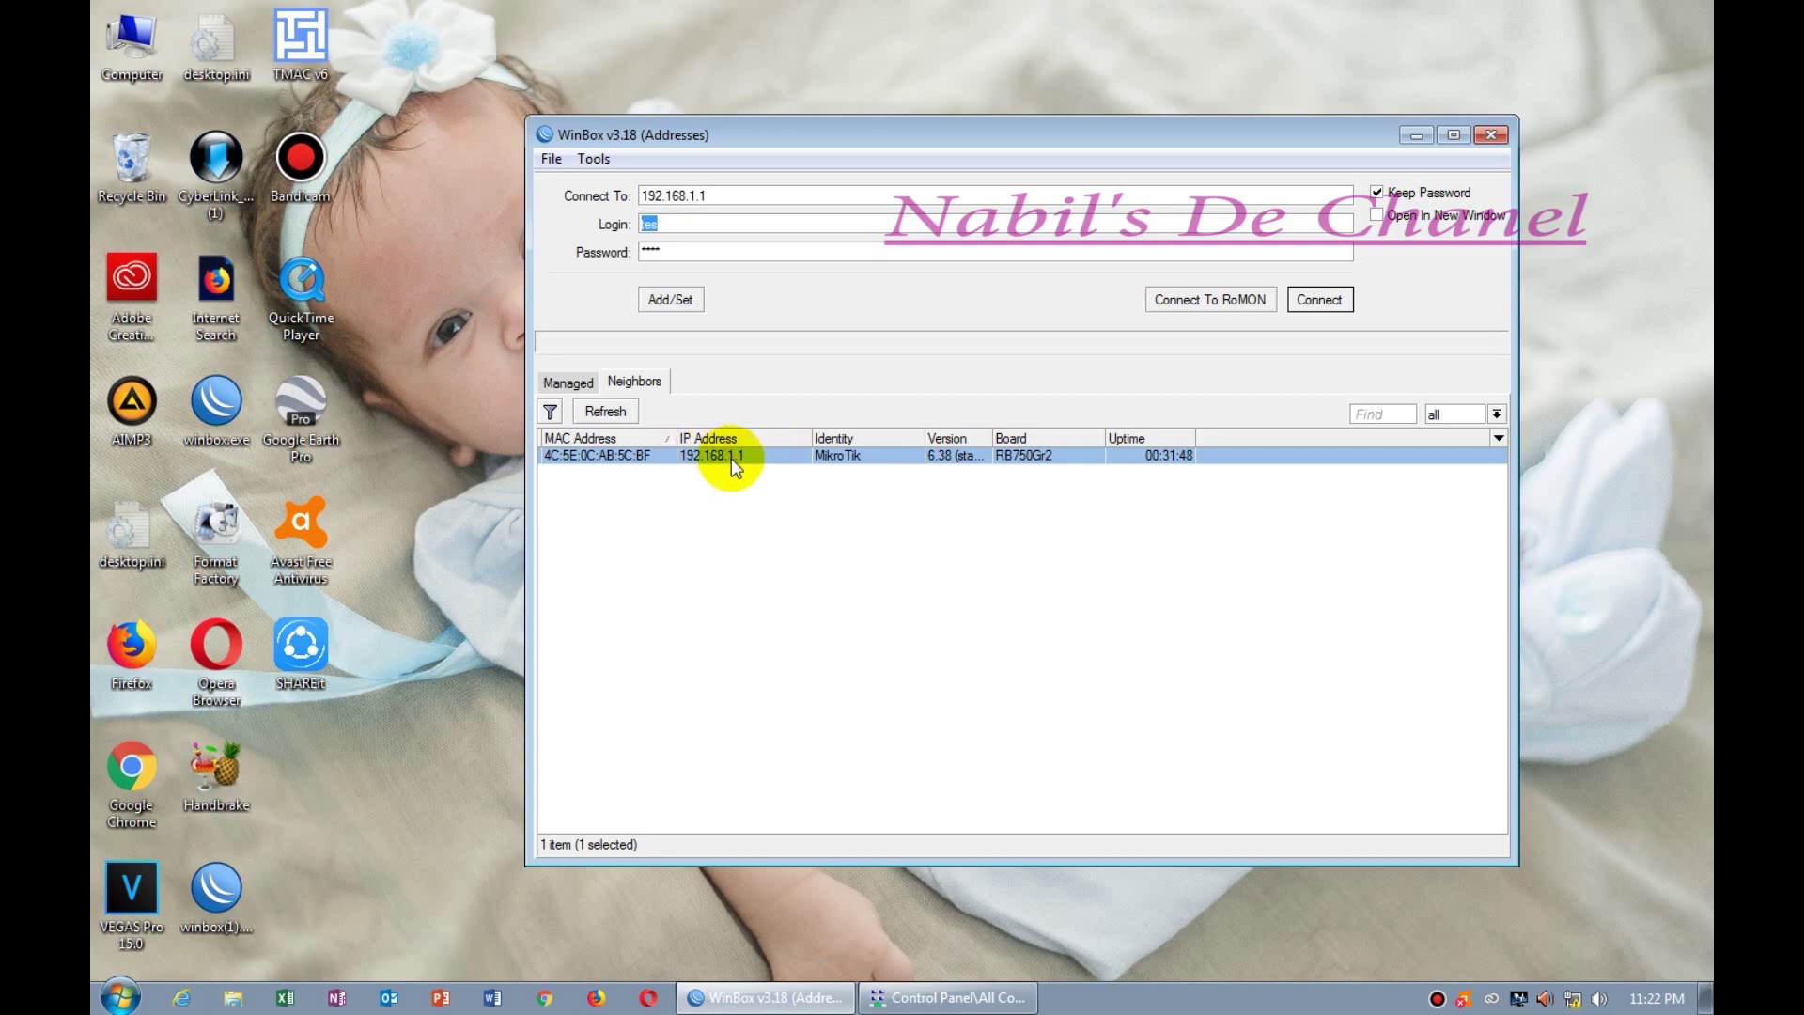
{"action": "left_click", "coordinate": [1325, 299]}
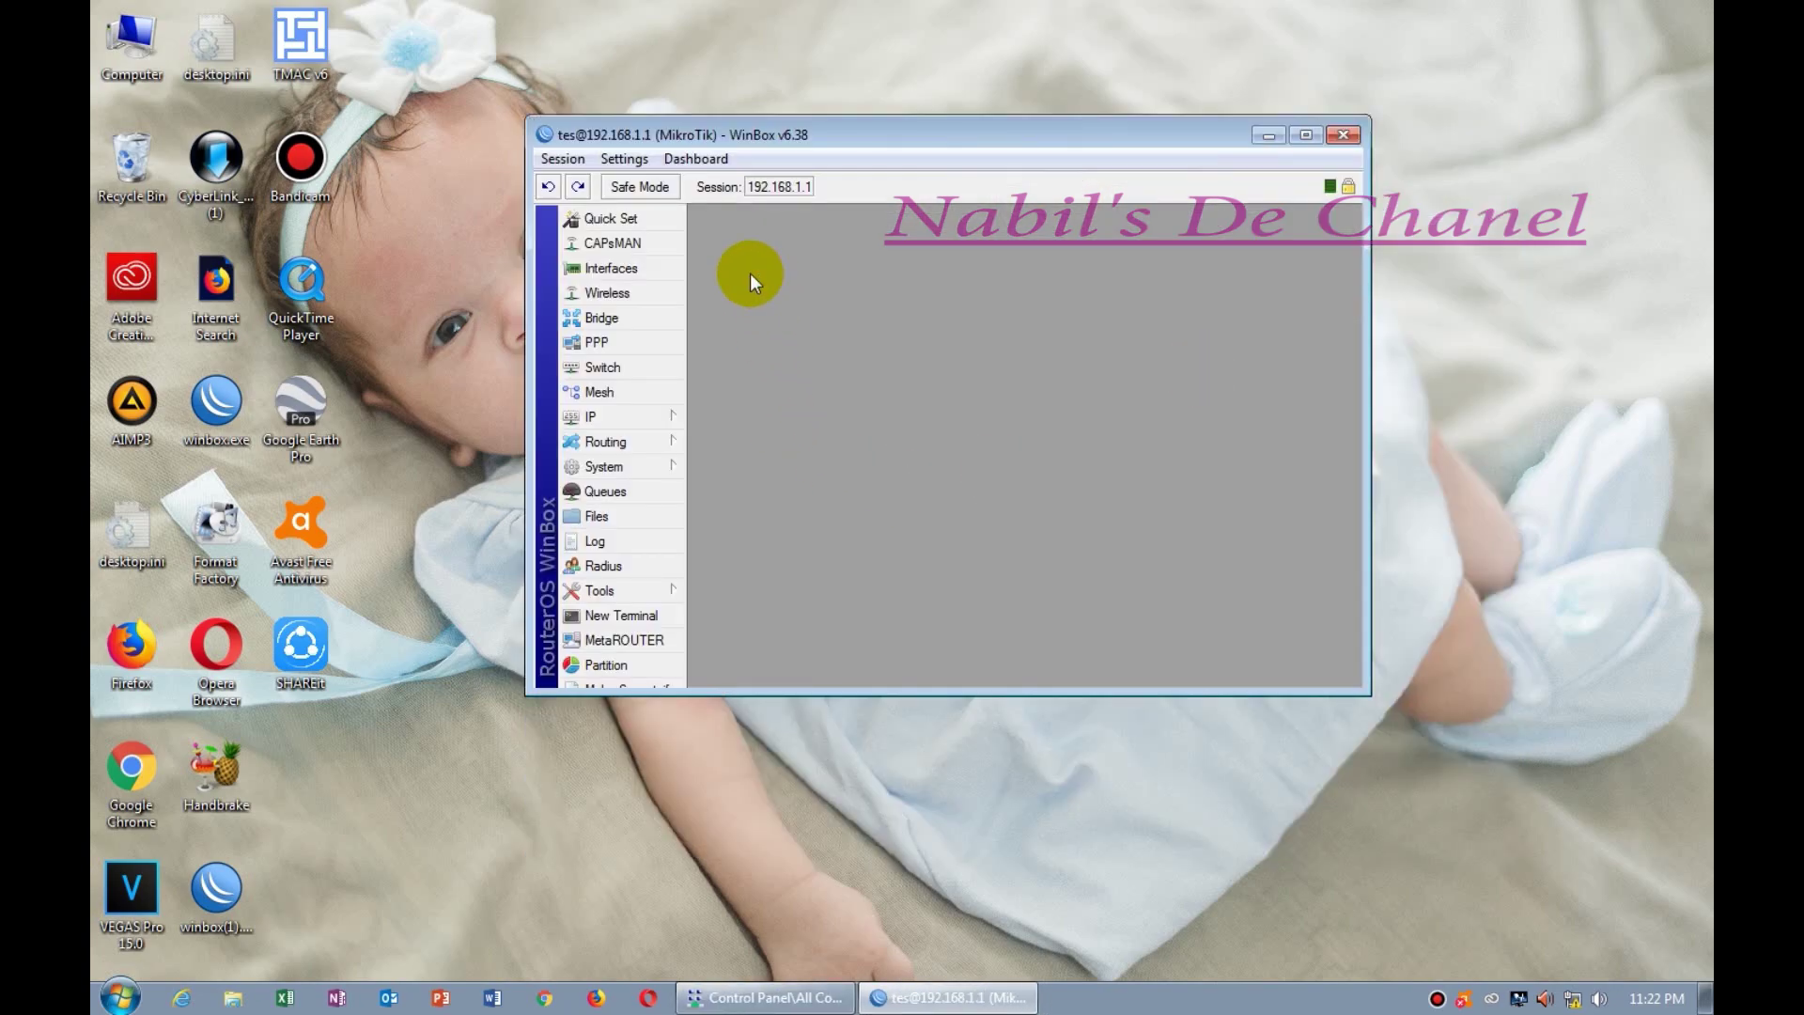
Step: Dismiss the Avast notification about the new network without scanning it
{"action": "left_click", "coordinate": [673, 420]}
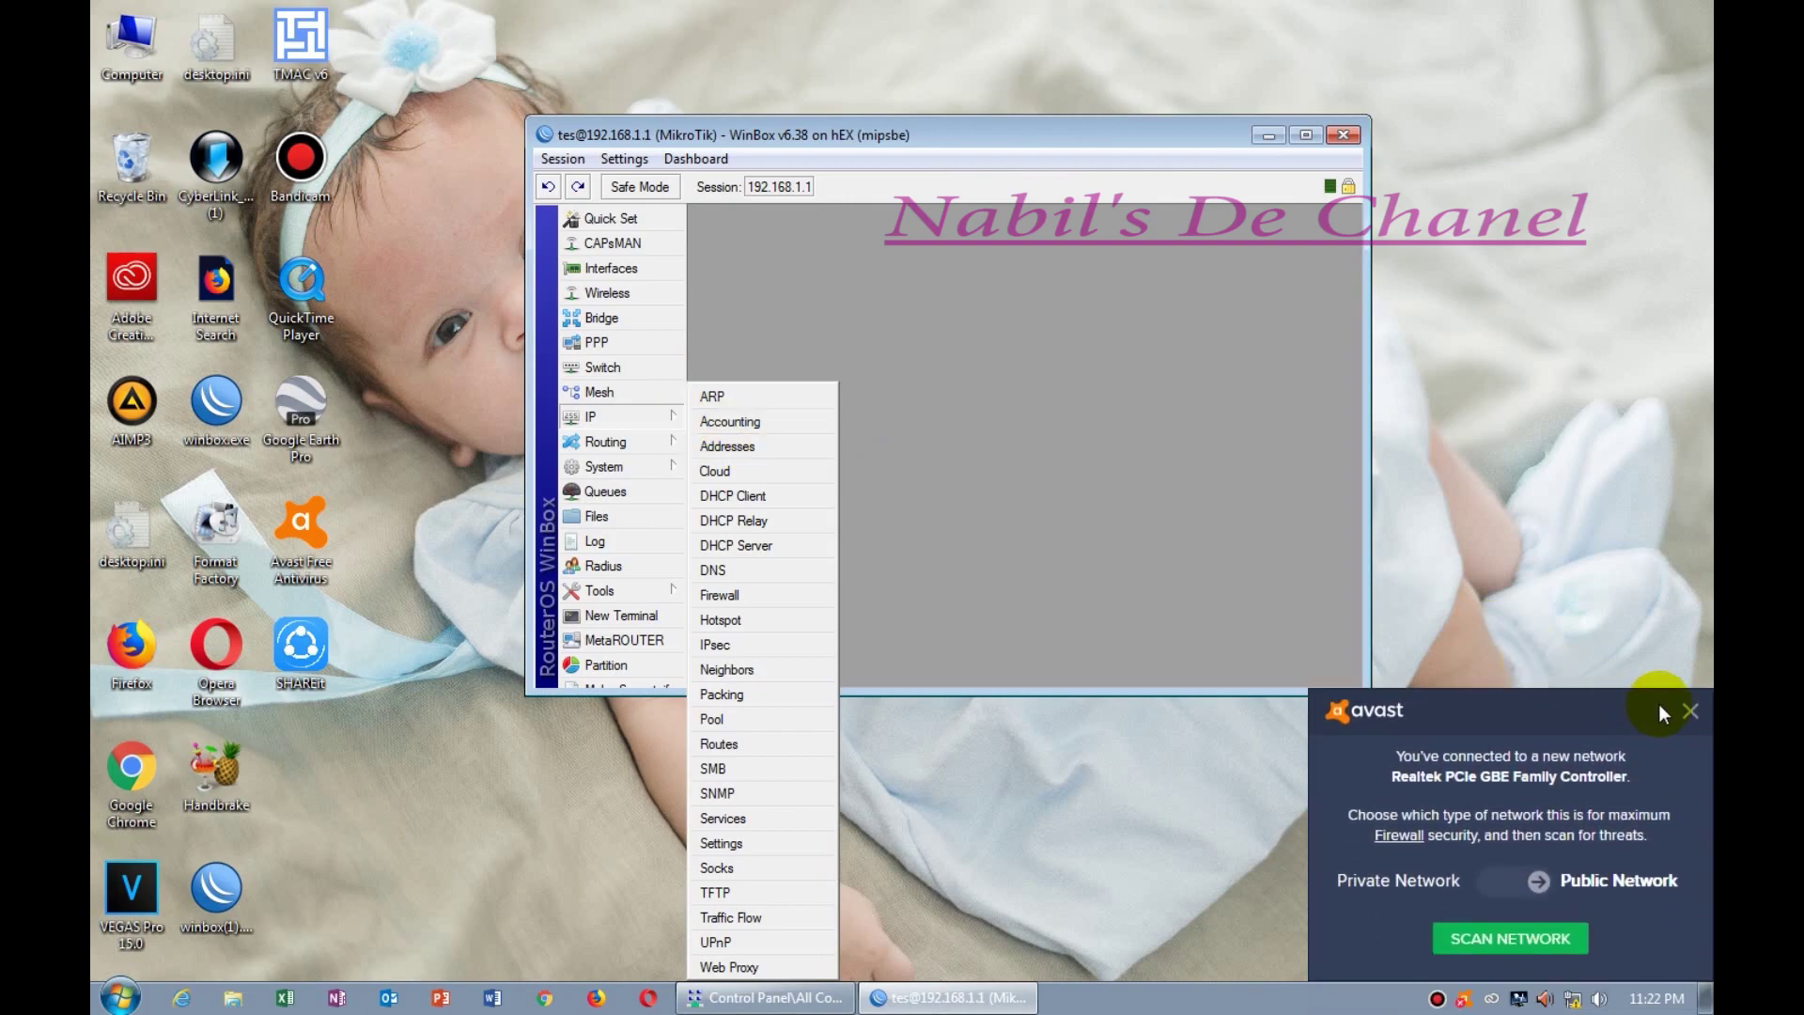
{"action": "left_click", "coordinate": [1687, 709]}
{"action": "left_click", "coordinate": [1686, 710]}
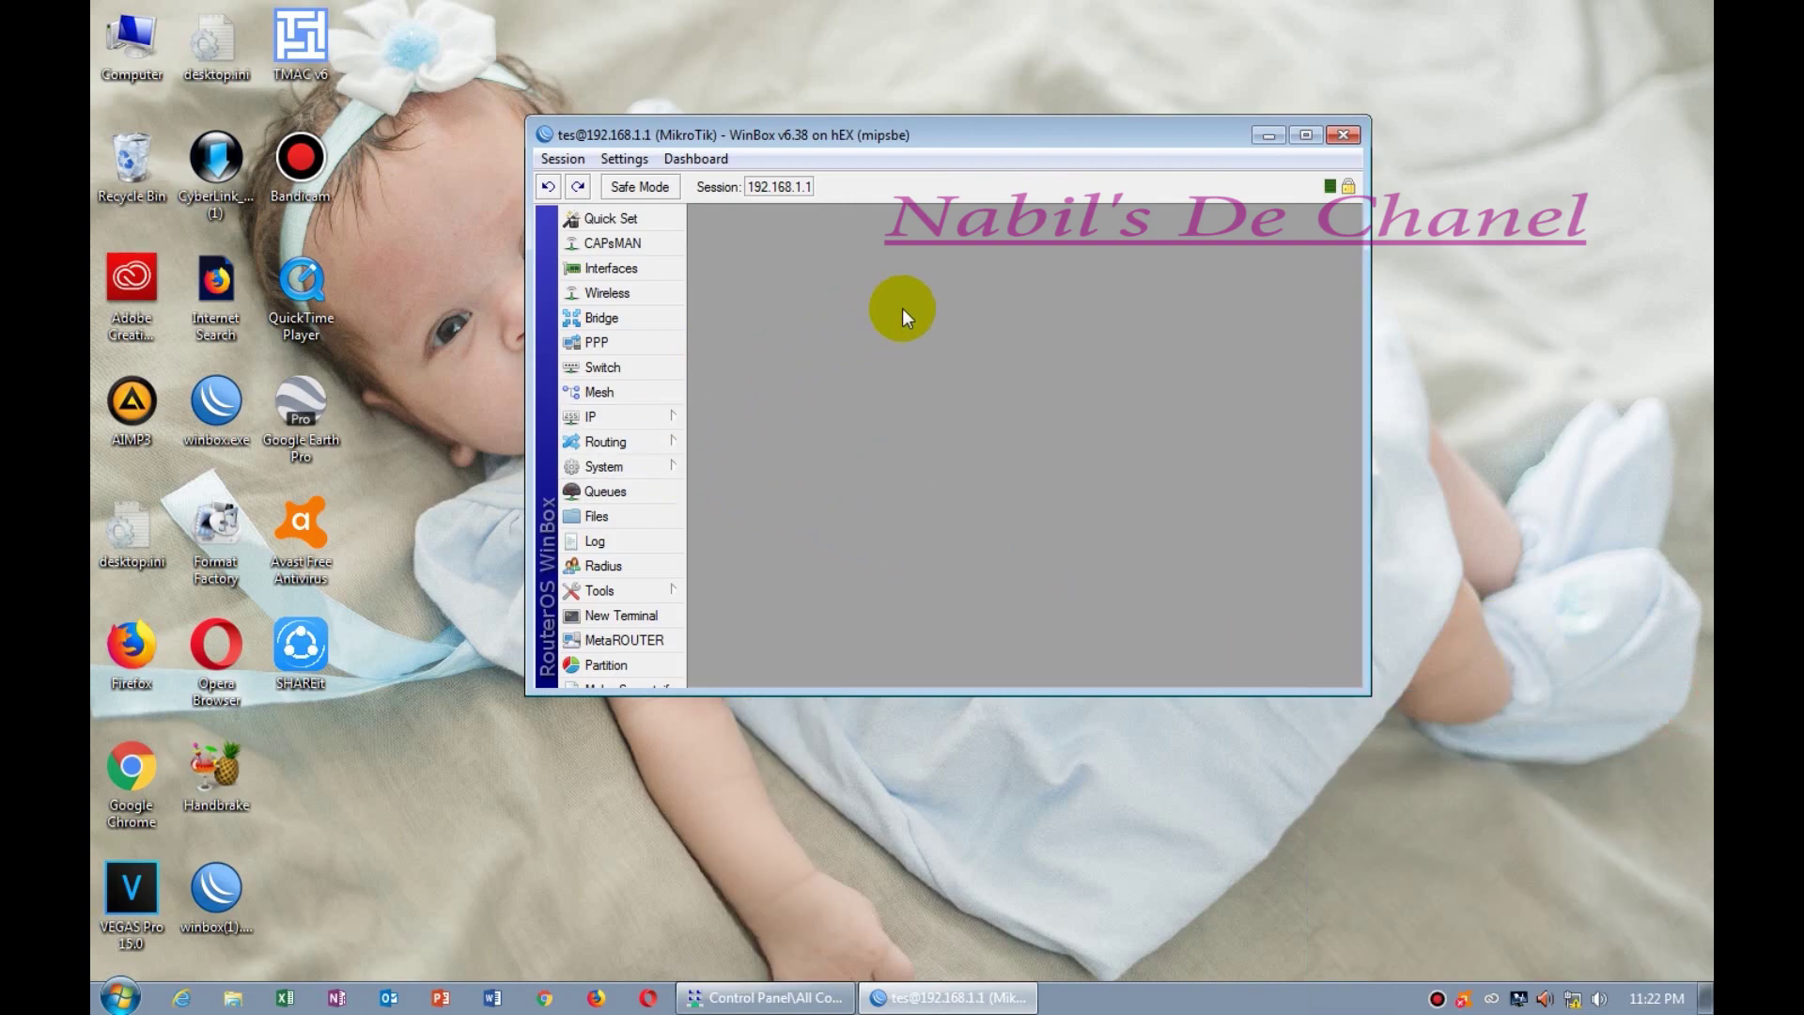
{"action": "left_click", "coordinate": [680, 411]}
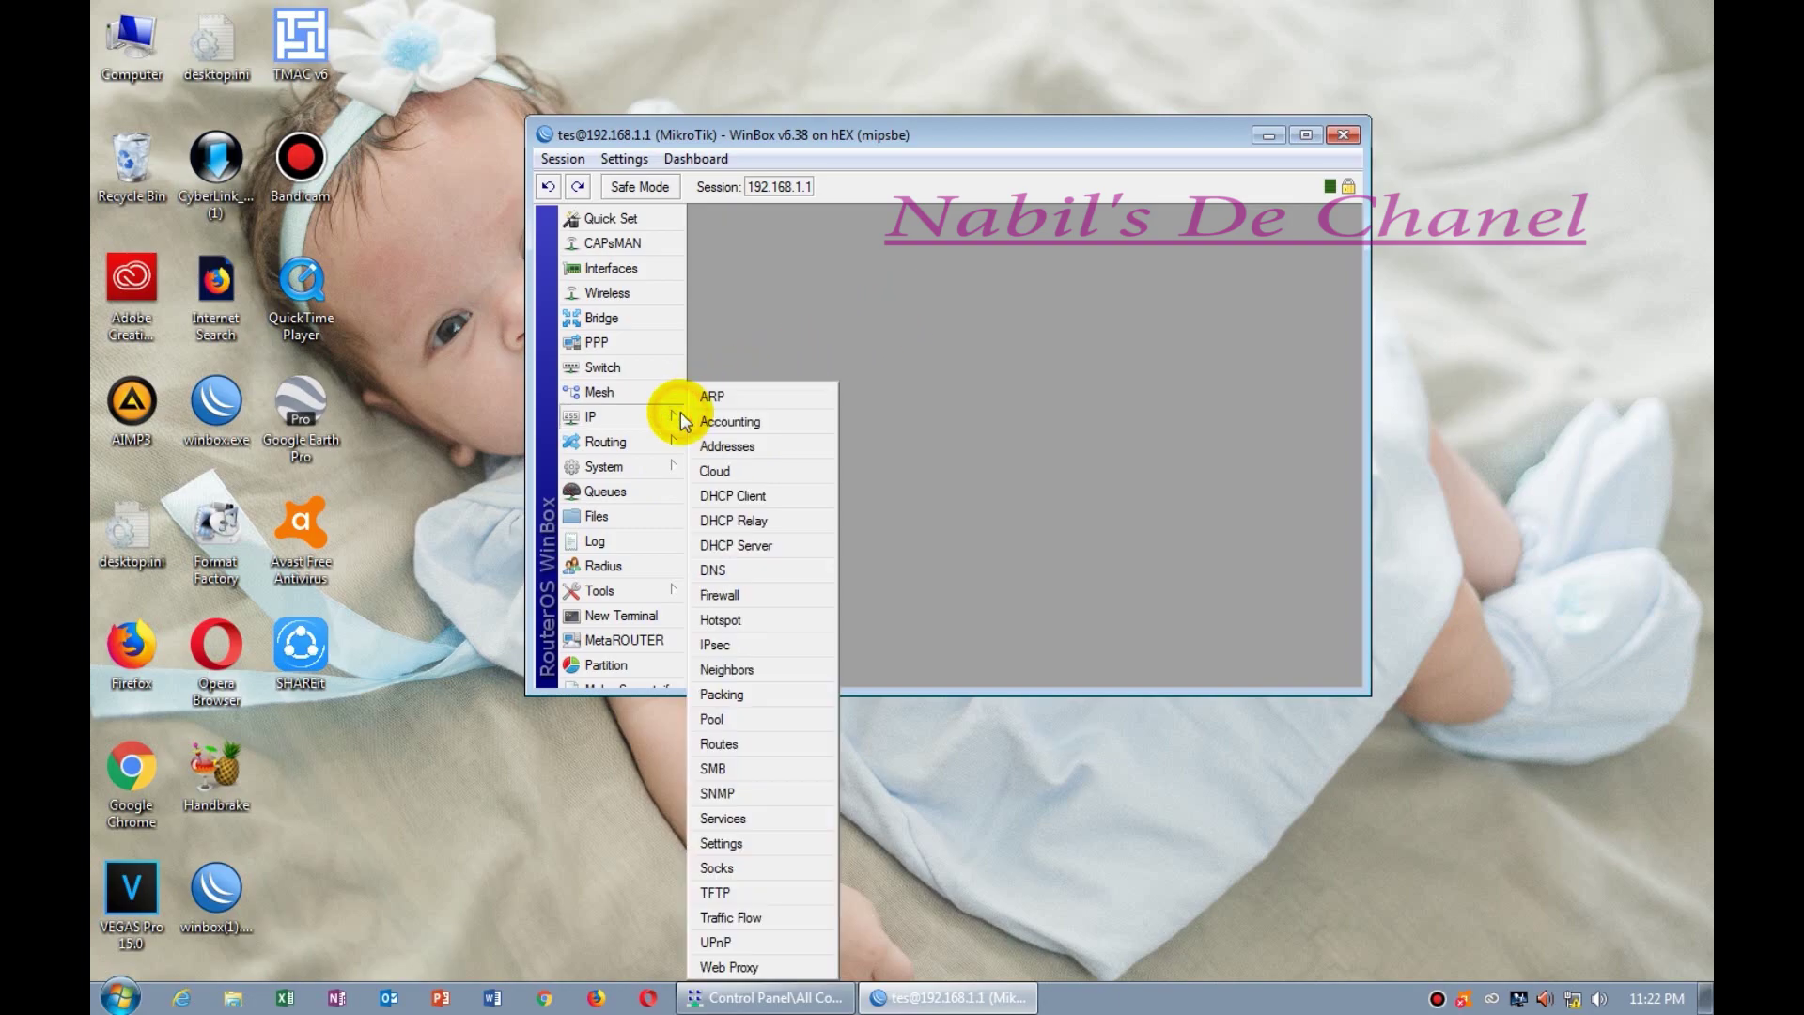
{"action": "left_click", "coordinate": [969, 355]}
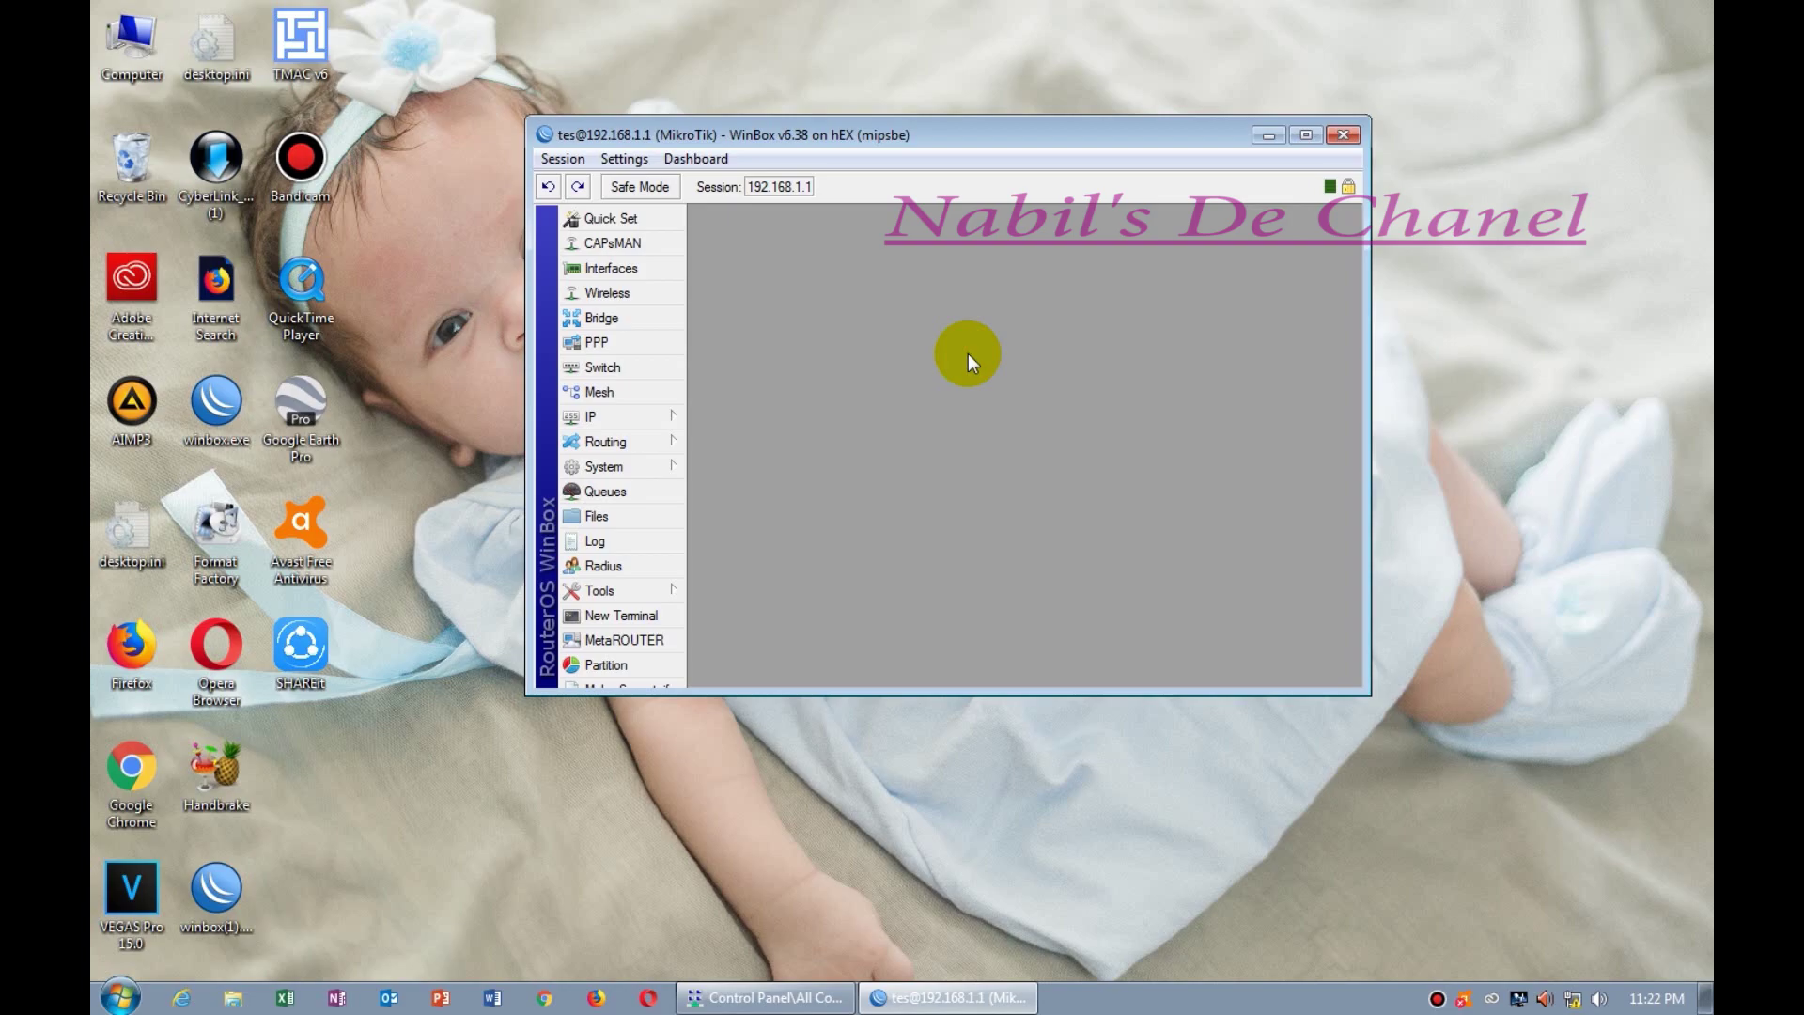